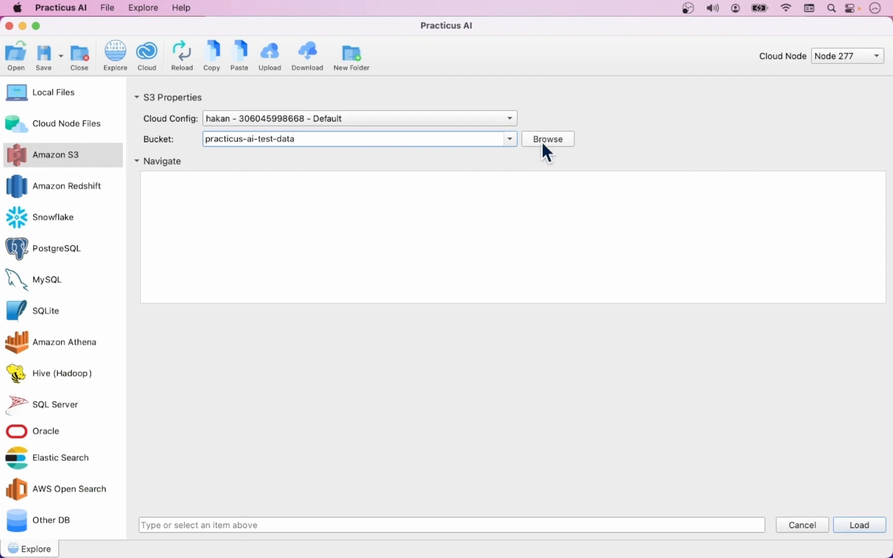
- Browse the practicus-ai-test-data bucket, expand the boston_1_billion folder and preview boston_16m_05.csv and boston_16m_07.csv
left_click(543, 145)
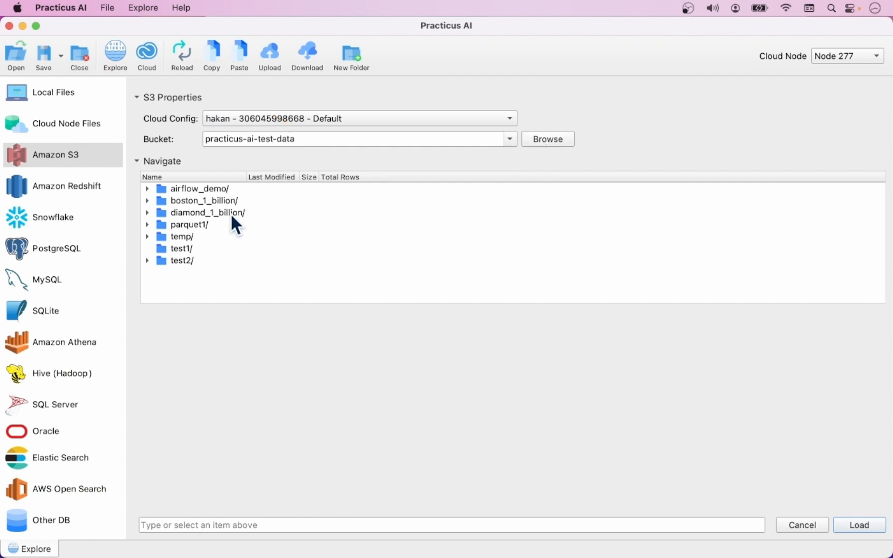
left_click(147, 200)
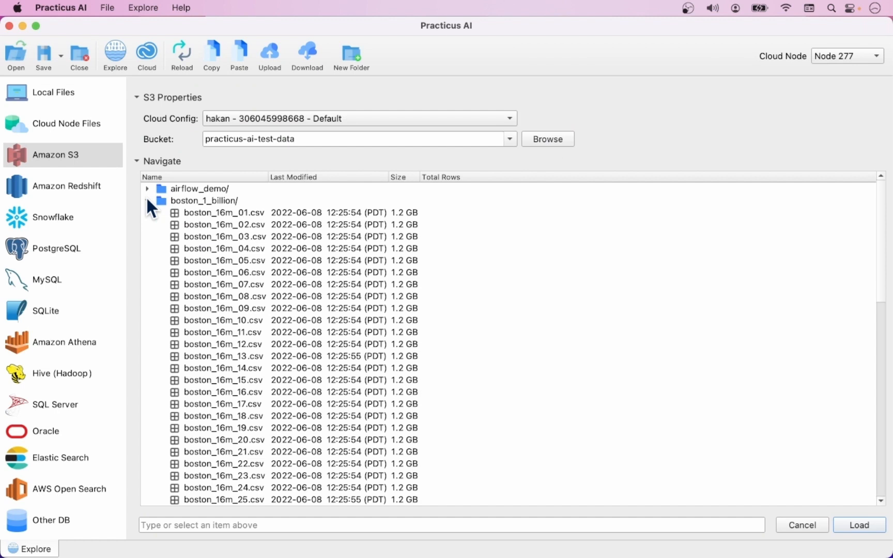
left_click(223, 266)
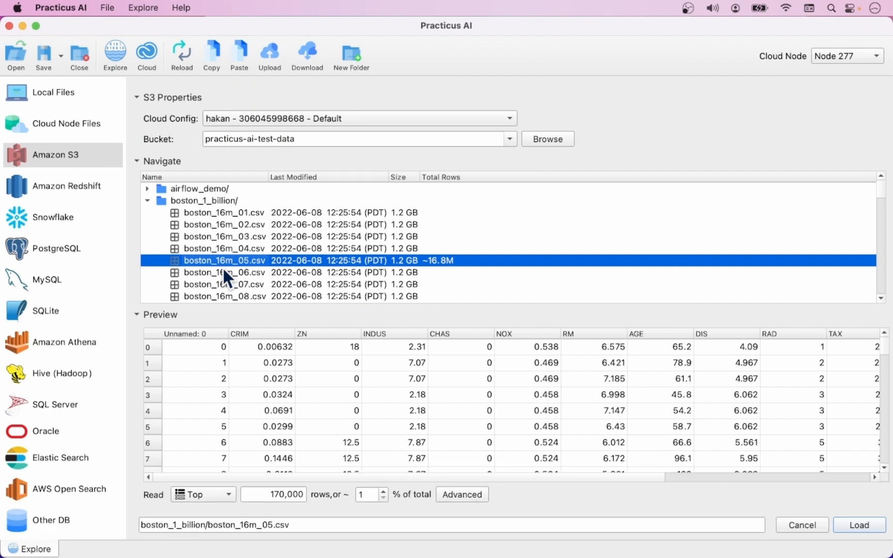
left_click(272, 285)
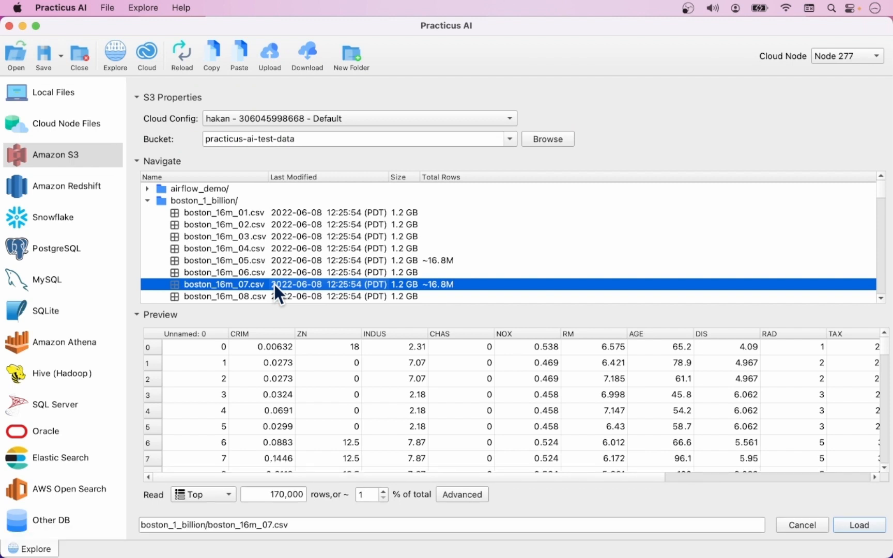
- Select the whole boston_1_billion folder and set it to read a random sample of 1,000,000 rows
left_click(224, 200)
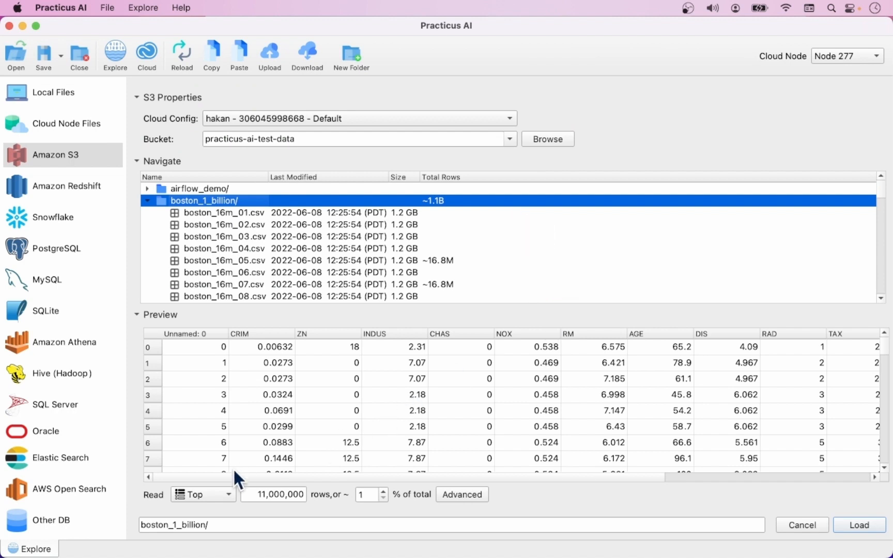
left_click(196, 493)
left_click(203, 509)
left_click_drag(257, 497, 314, 500)
type("1")
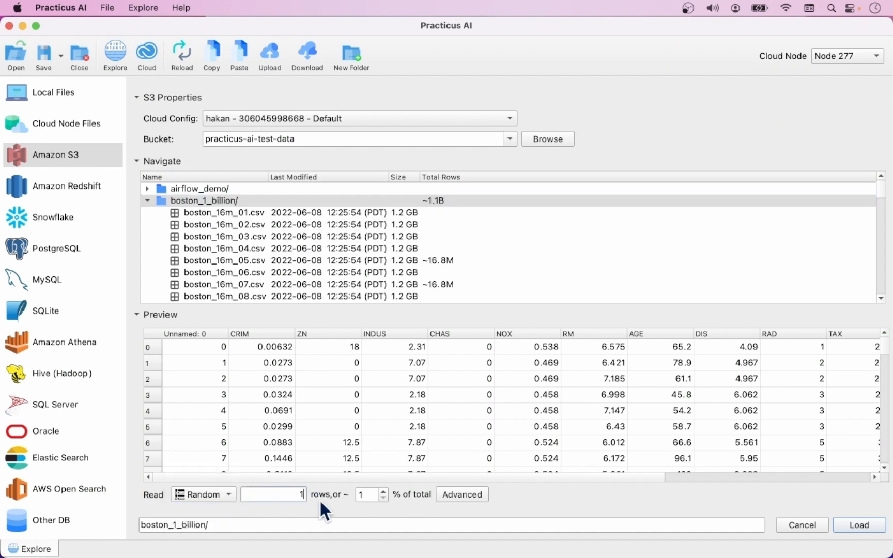
type(",000,000")
left_click(459, 496)
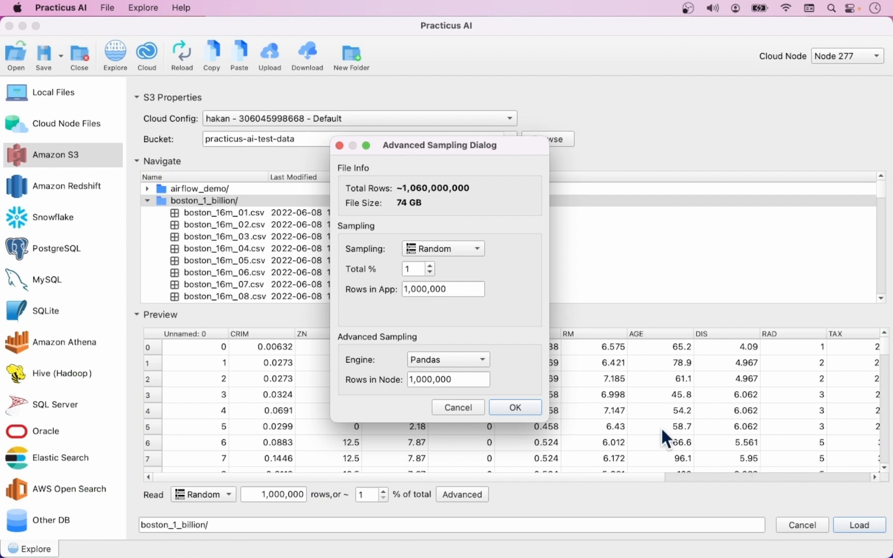
left_click(481, 379)
type("000")
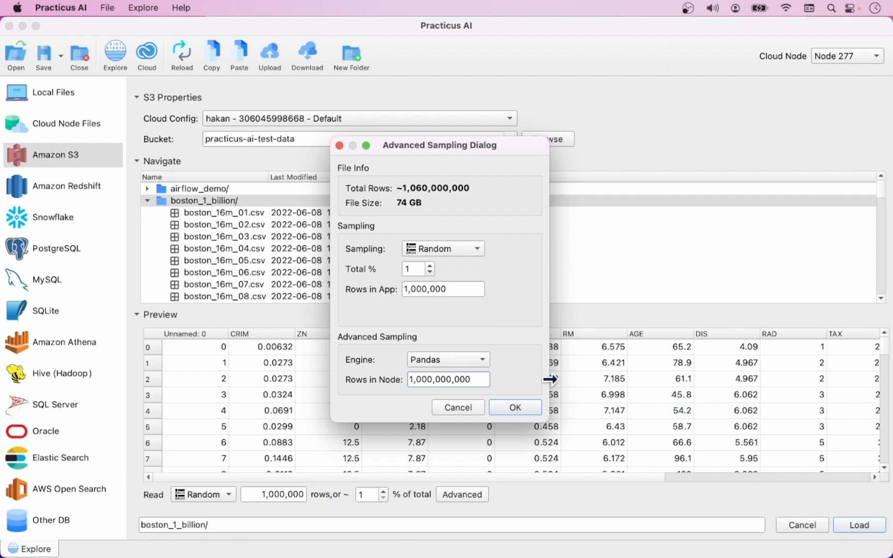
left_click(484, 358)
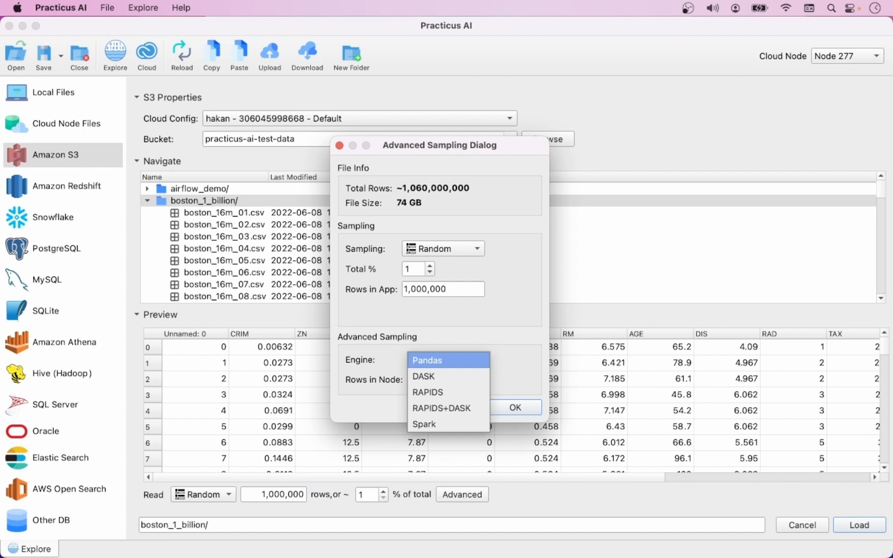
left_click(505, 364)
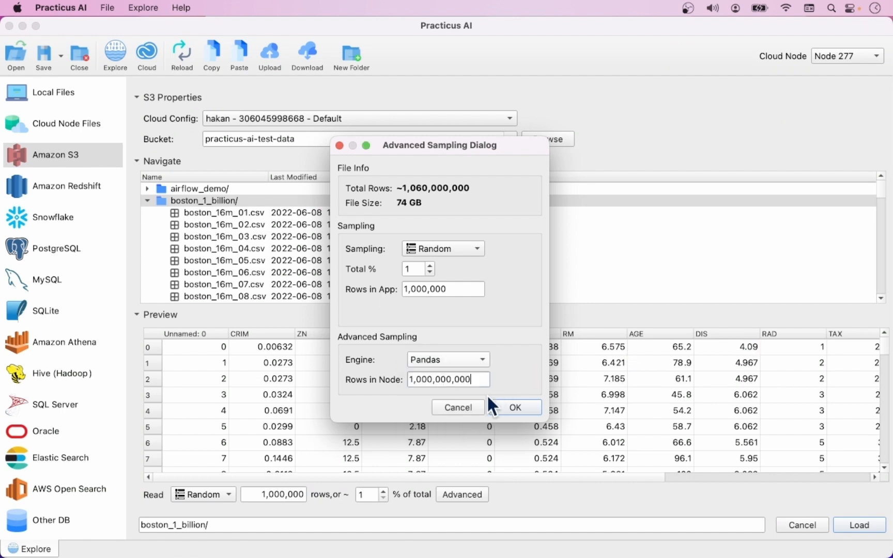
left_click(461, 409)
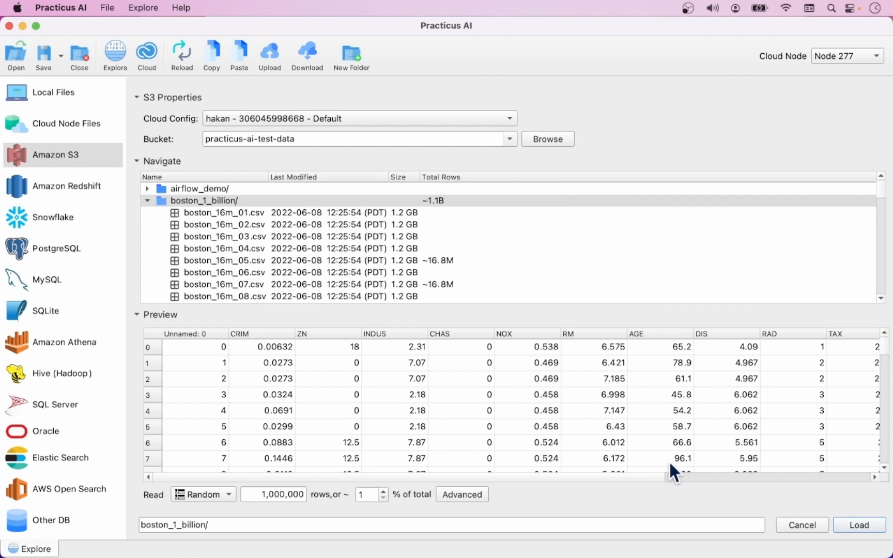
- Load the sampled boston_1_billion data and delete its Unnamed: 0, CRIM, ZN, NOX and DIS columns
left_click(858, 524)
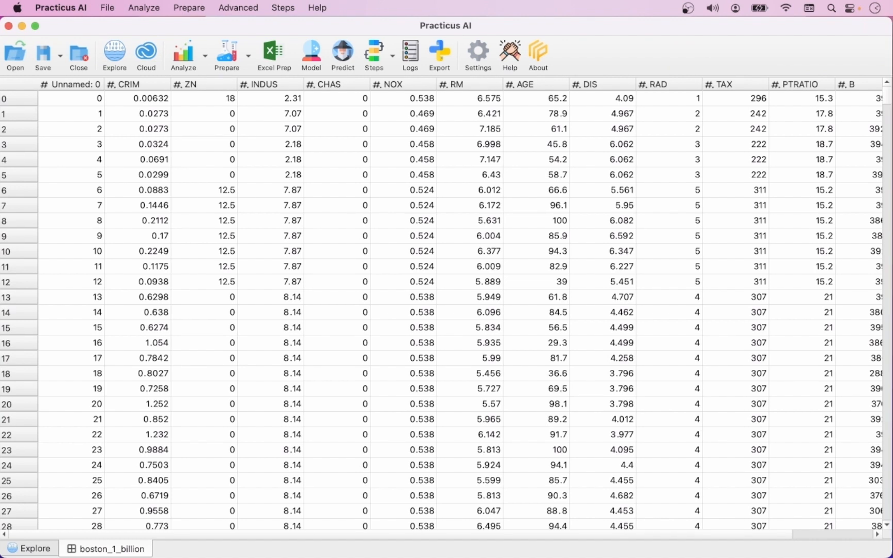
left_click_drag(89, 83, 182, 85)
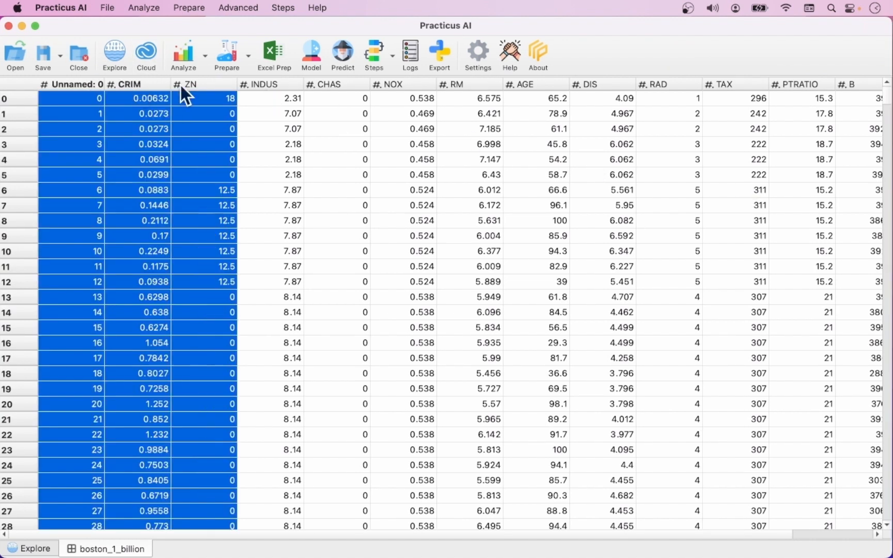
left_click(405, 80, "super")
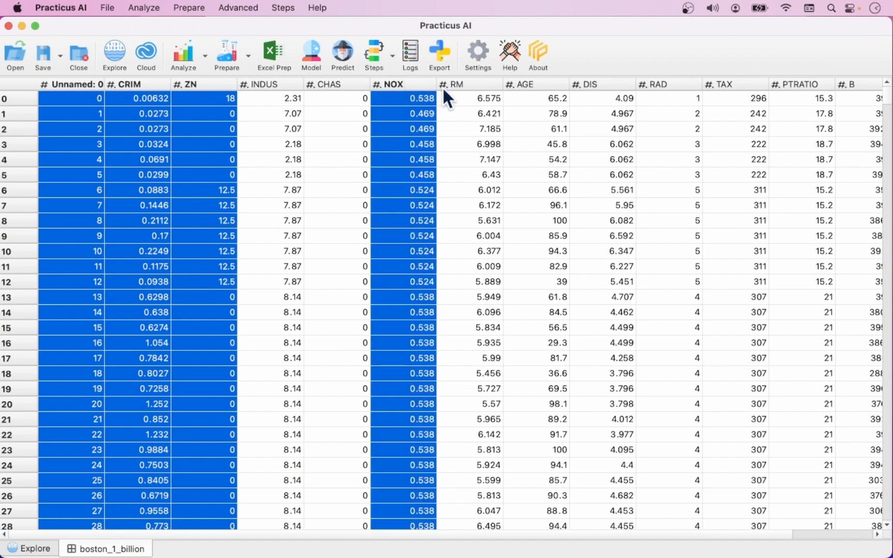
left_click(601, 84, "super")
key("Delete")
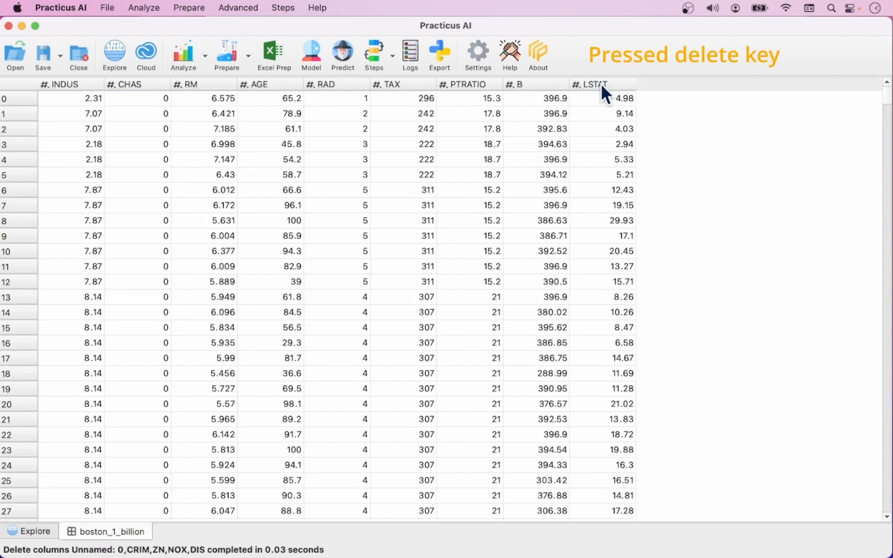
- Filter the RM column from its histogram to keep values >= 4.605 and < 7.95
left_click(210, 84)
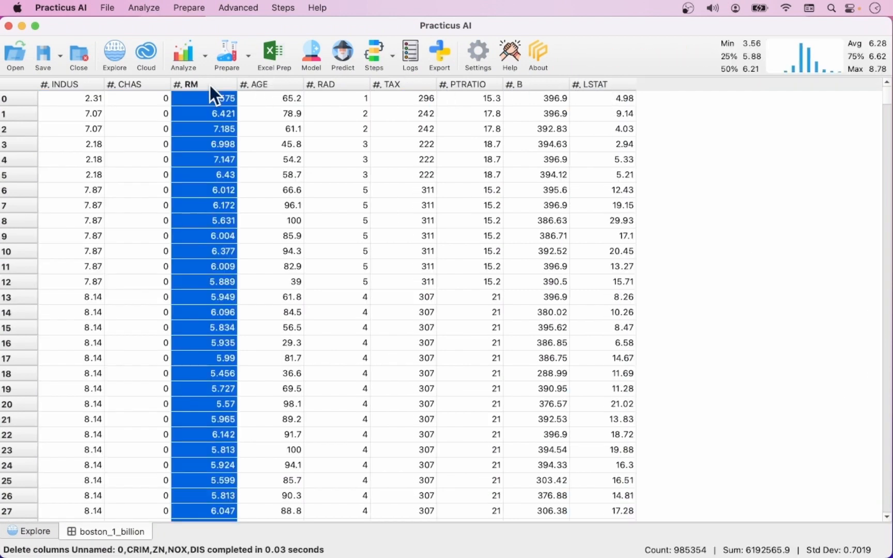
left_click(785, 69)
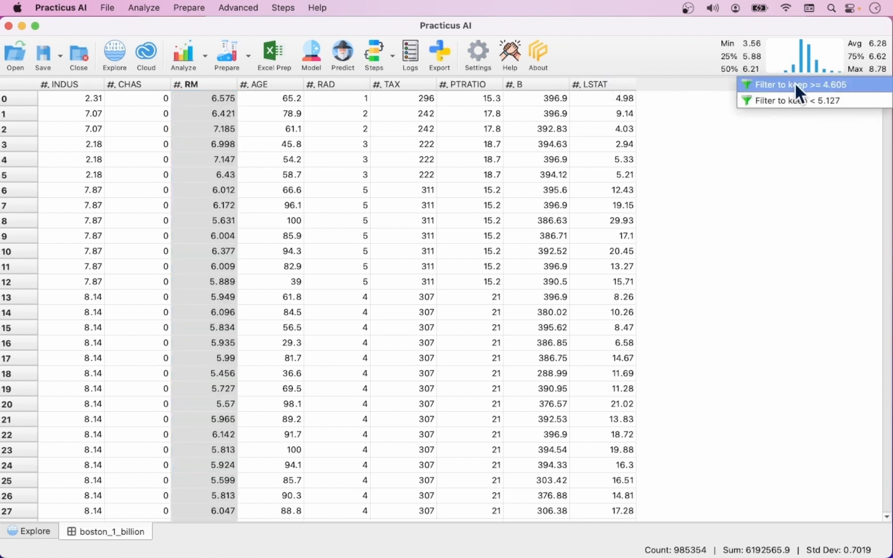
left_click(796, 85)
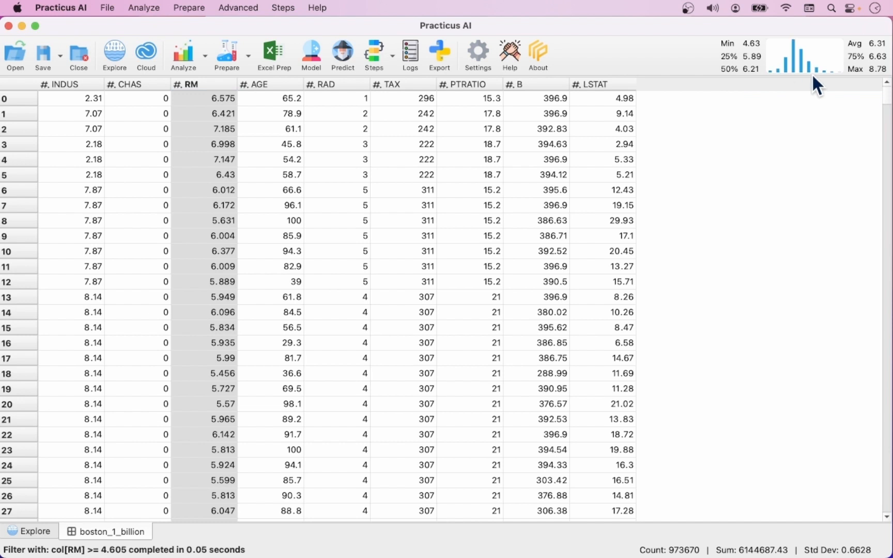
left_click(826, 71)
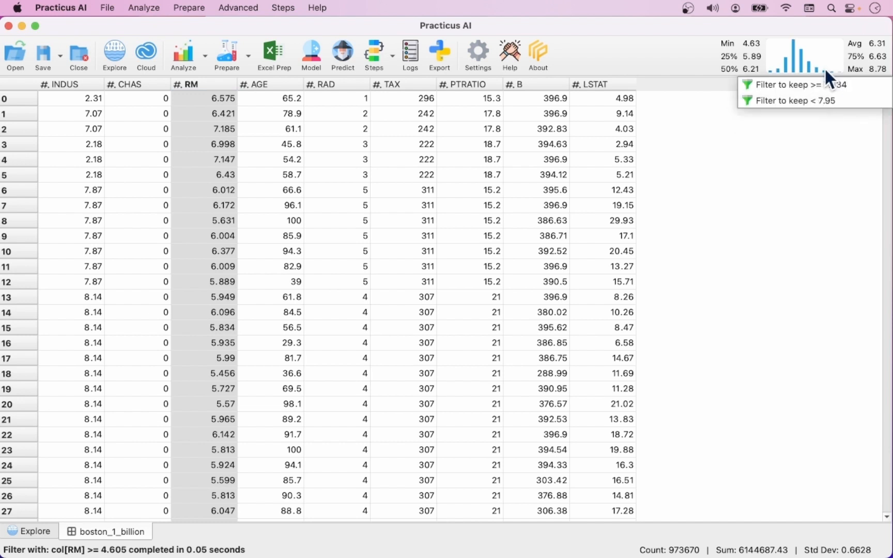
left_click(828, 101)
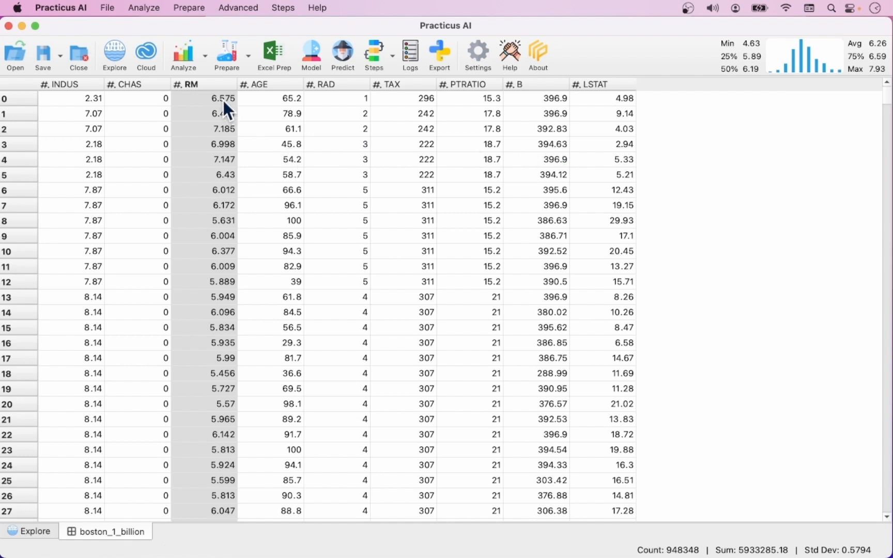
- Start a data filter on RM and add the condition Greater Than and Equal 5.0, picked from the column's unique values
right_click(210, 84)
left_click(251, 115)
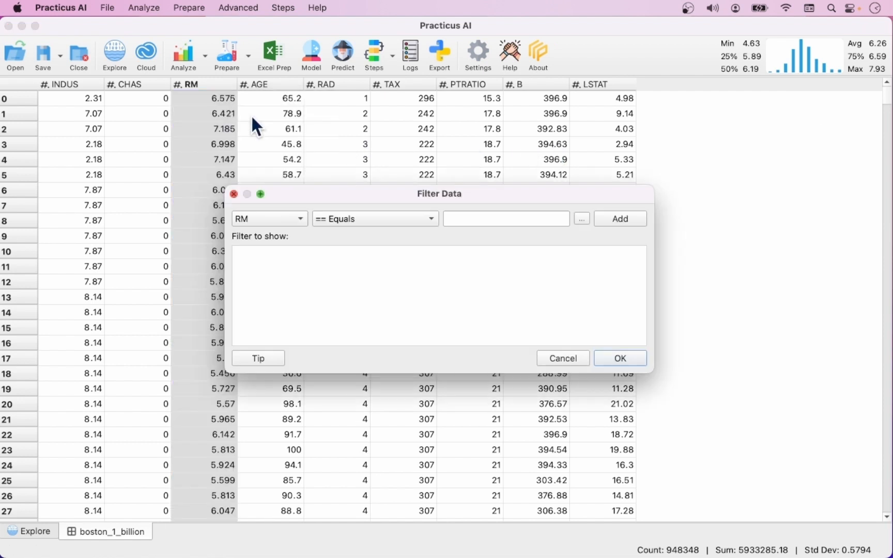
left_click(346, 219)
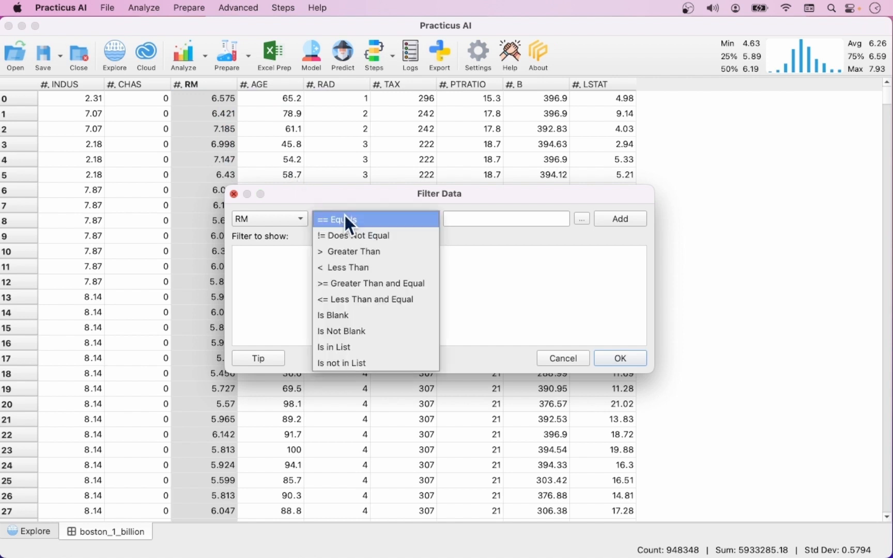
left_click(370, 285)
left_click(582, 220)
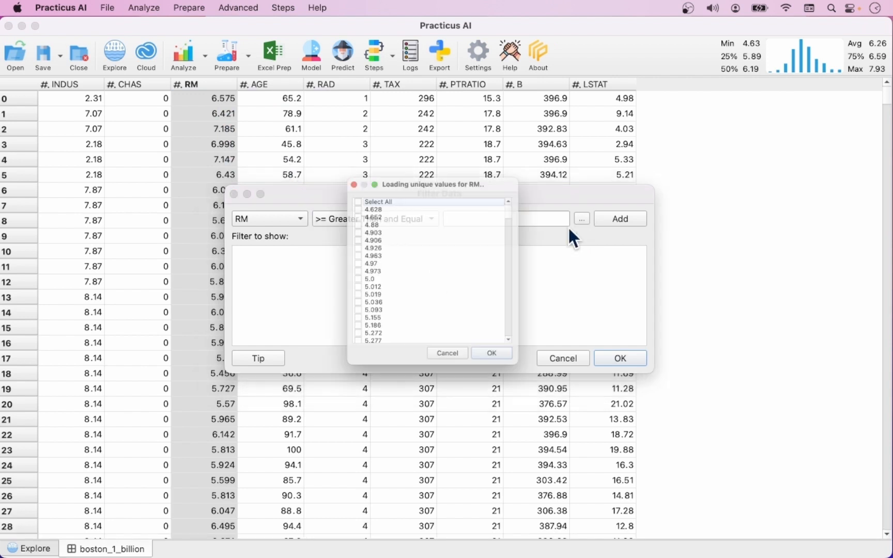
left_click(339, 283)
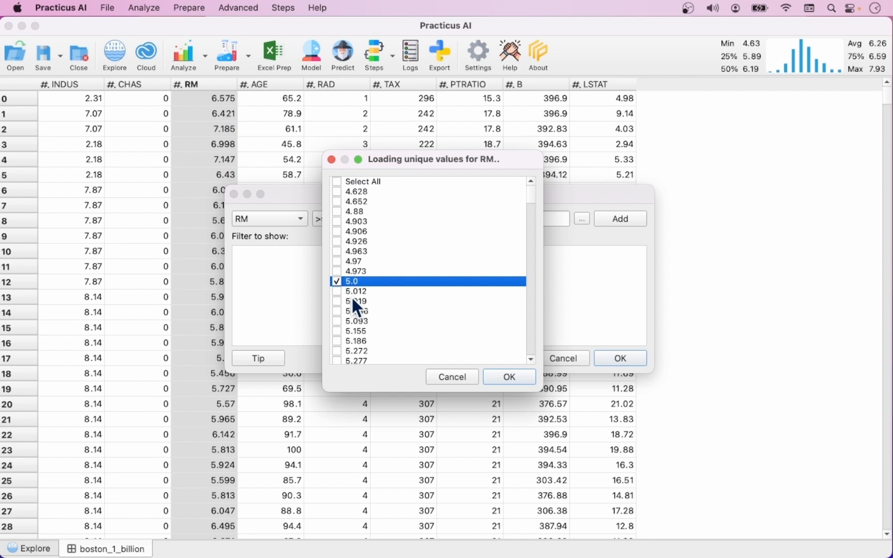
left_click(510, 377)
left_click(620, 218)
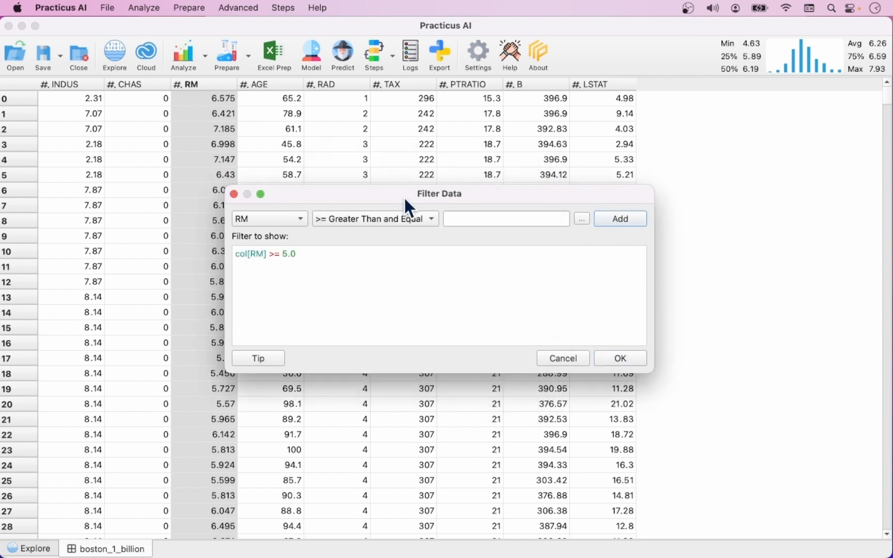
- Add a second RM filter condition, Less Than and Equal 7.041, picked from the column's unique values
left_click(384, 215)
left_click(385, 236)
left_click(582, 218)
scroll(536, 193, "down", 15)
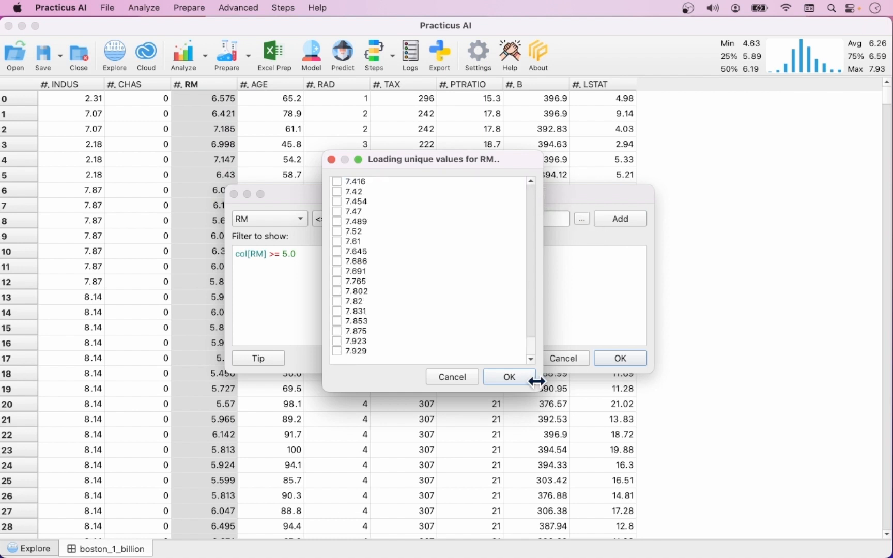
scroll(383, 251, "up", 1)
scroll(356, 241, "up", 6)
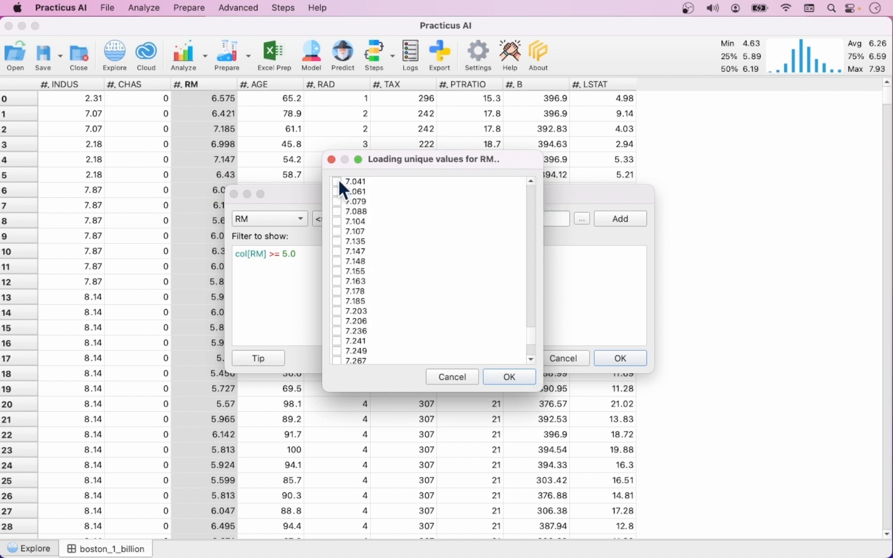
left_click(338, 180)
left_click(511, 377)
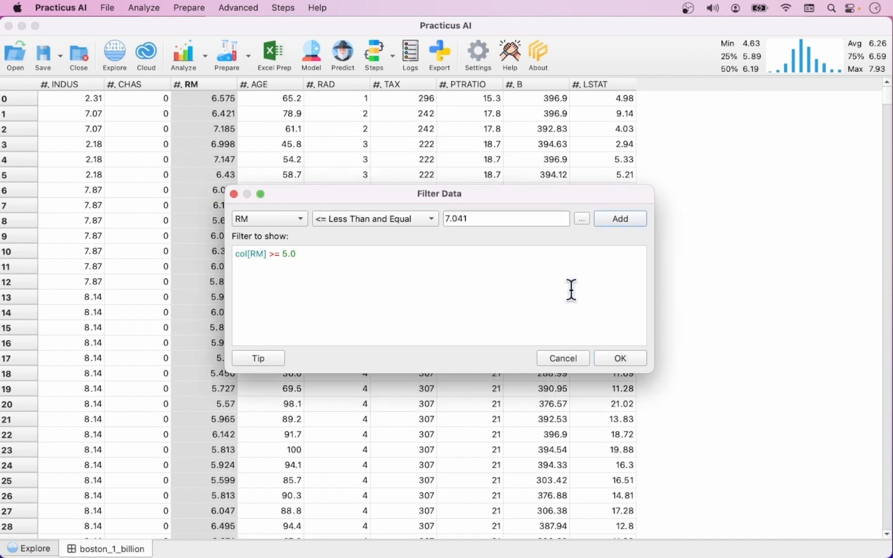
left_click(621, 218)
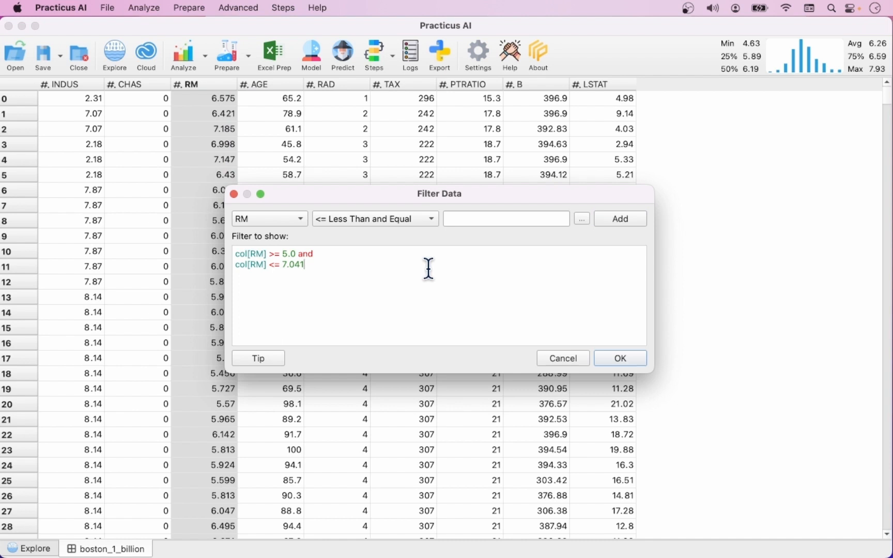
key("Return")
type("9")
key("BackSpace")
type("() and or")
key("BackSpace")
key("BackSpace")
key("BackSpace")
key("BackSpace")
key("BackSpace")
key("BackSpace")
key("BackSpace")
key("BackSpace")
key("BackSpace")
- Apply the combined filter keeping rows with RM >= 5.0 and RM <= 7.041
left_click(622, 358)
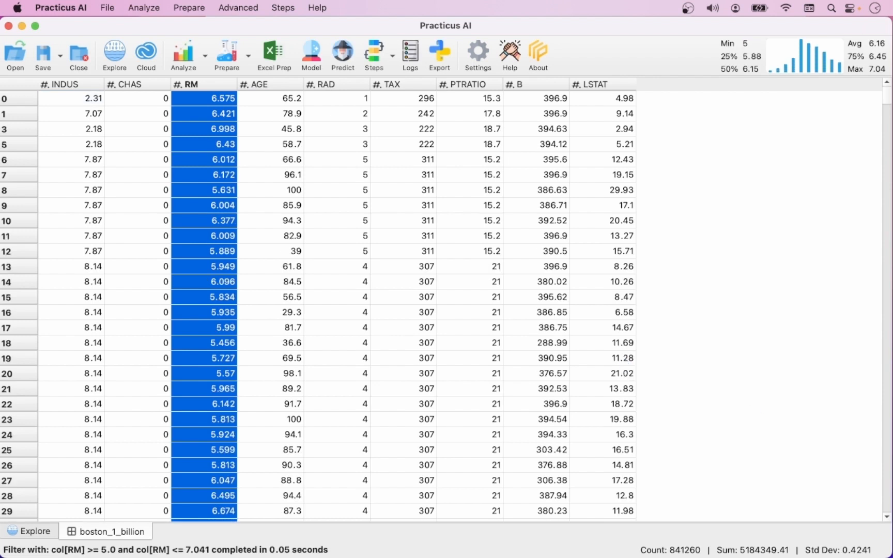
- Replace every 0 value in the CHAS column with 123
left_click(145, 147)
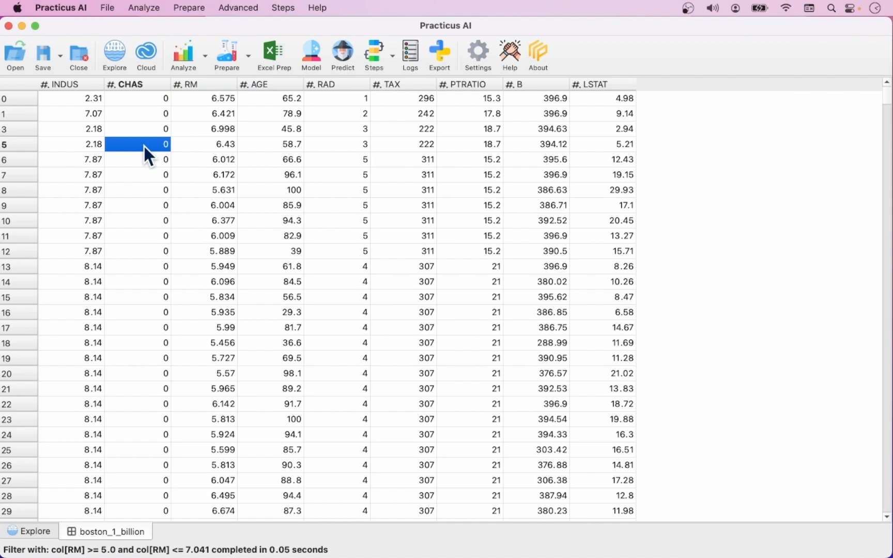
right_click(144, 144)
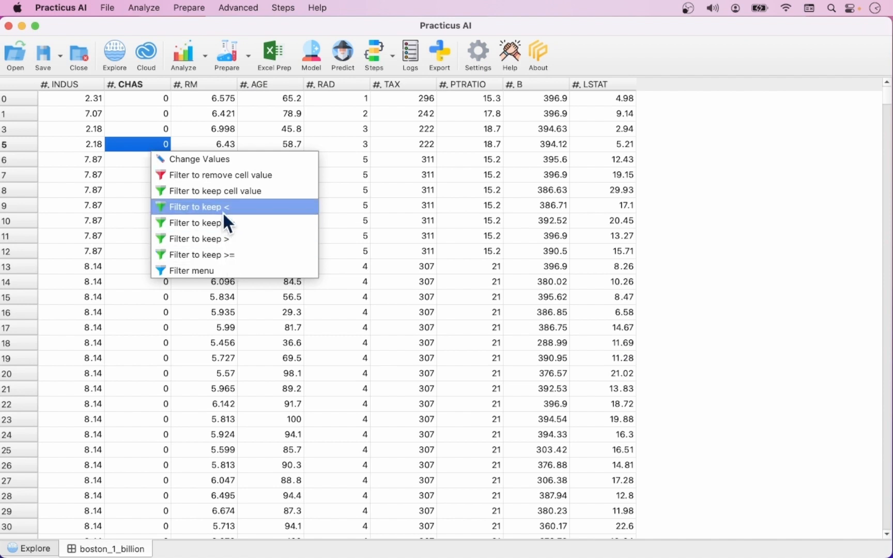
left_click(202, 161)
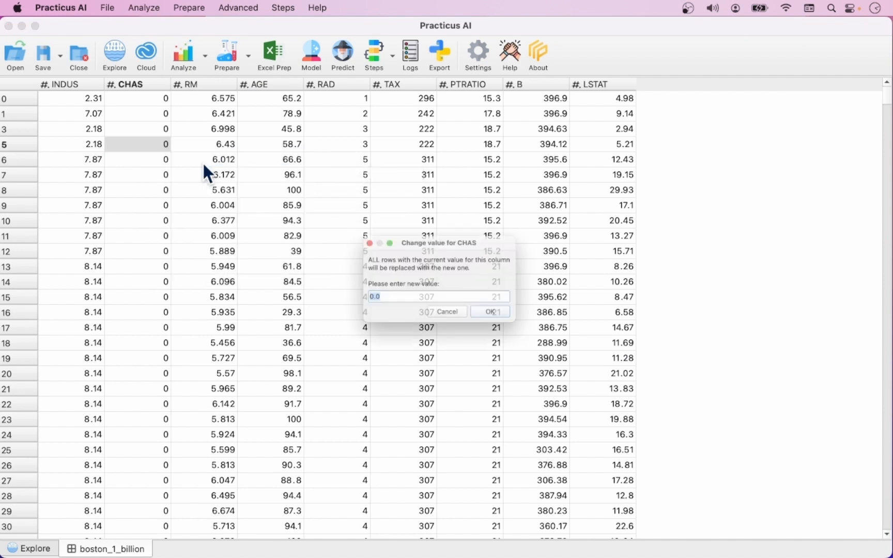
type("123")
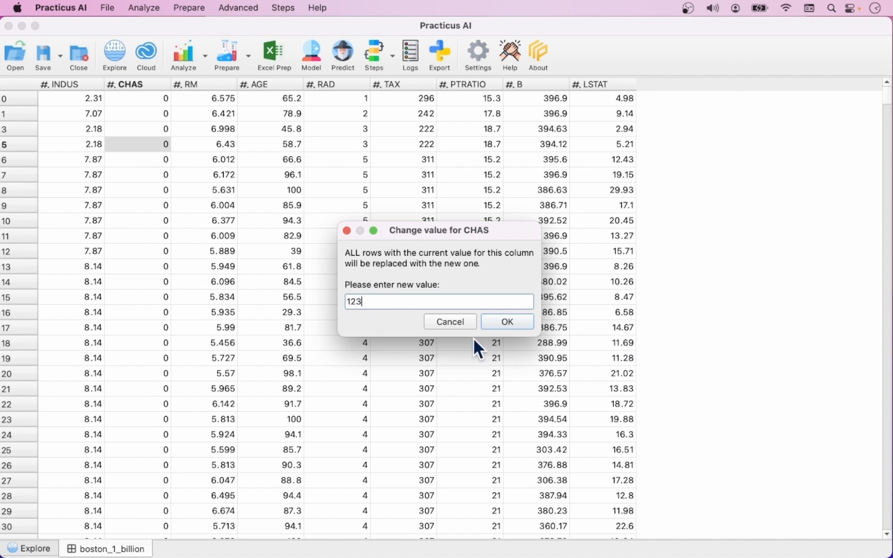
left_click(520, 320)
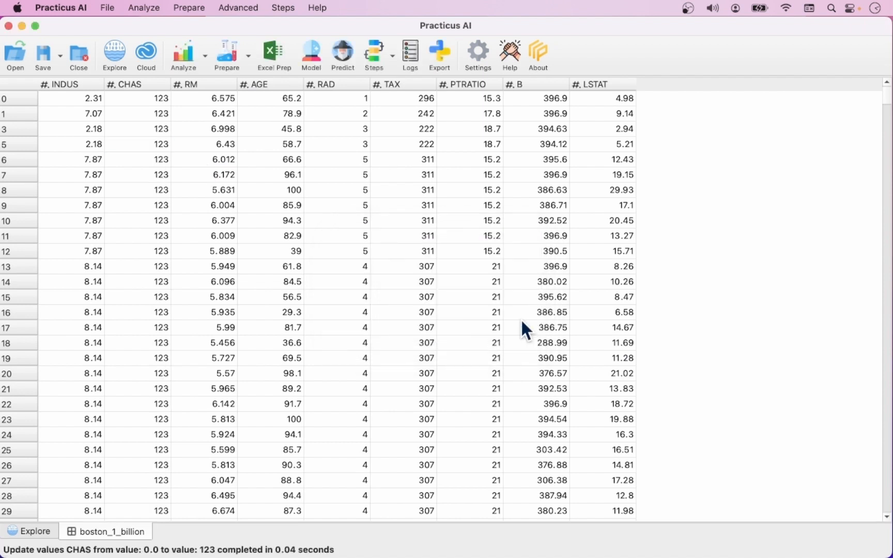
- Open the formula builder and examine its text and math functions, including the parameters of BASE
left_click(229, 60)
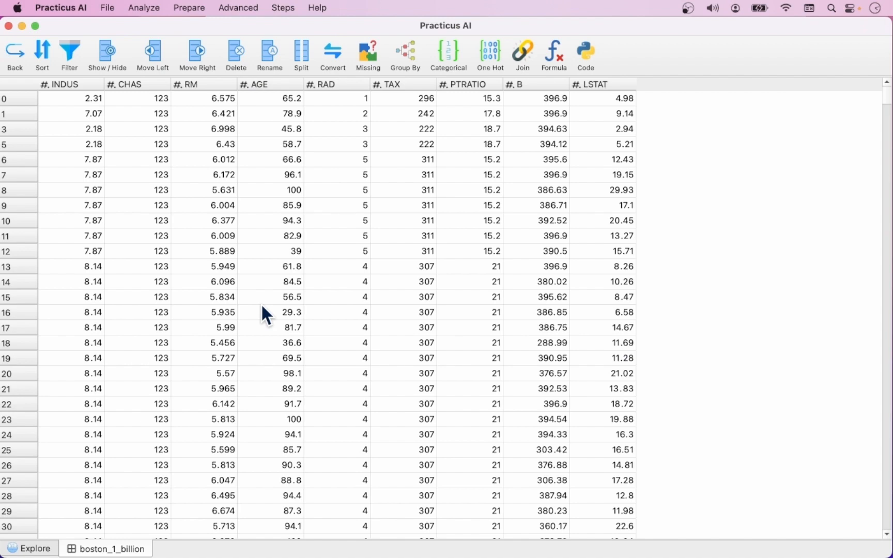
left_click(556, 62)
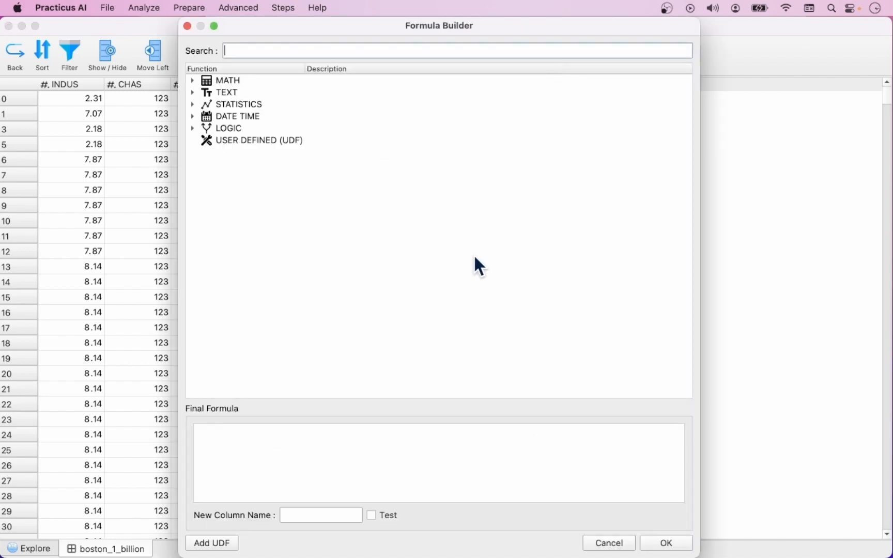
left_click(193, 92)
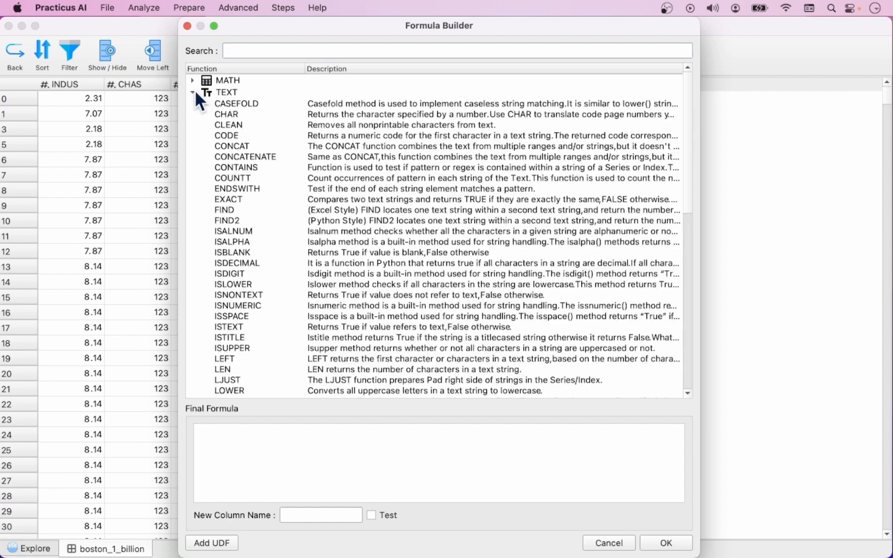
left_click(194, 91)
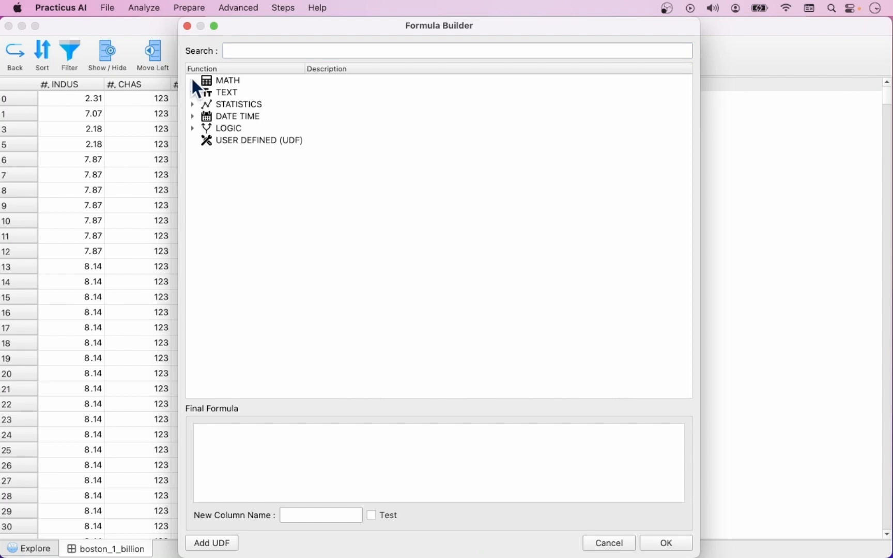
left_click(191, 78)
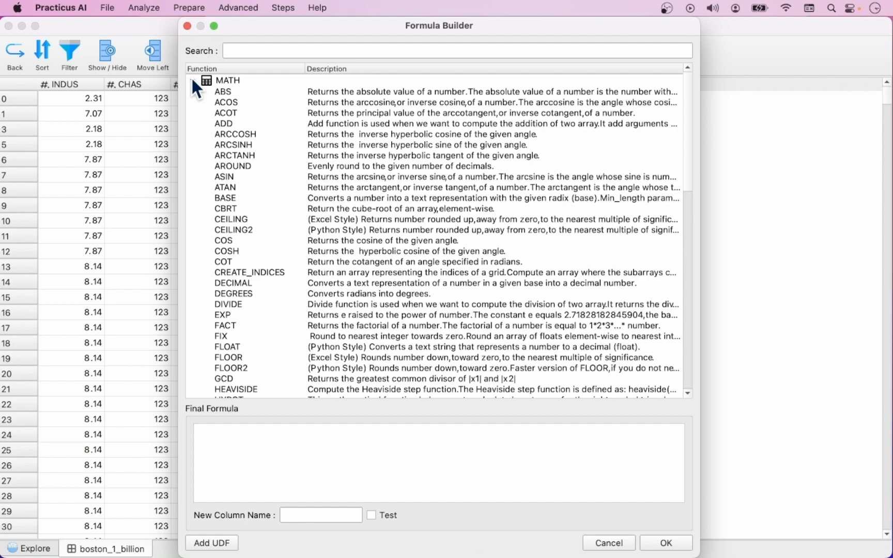
left_click(239, 197)
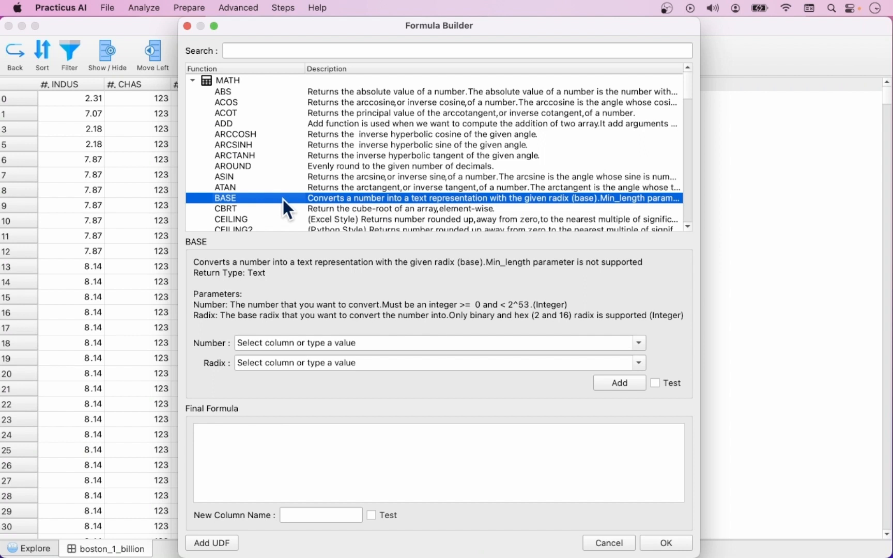
- Search the functions for "sqr" to pick SQRT and set its number parameter to the LSTAT column
left_click(269, 51)
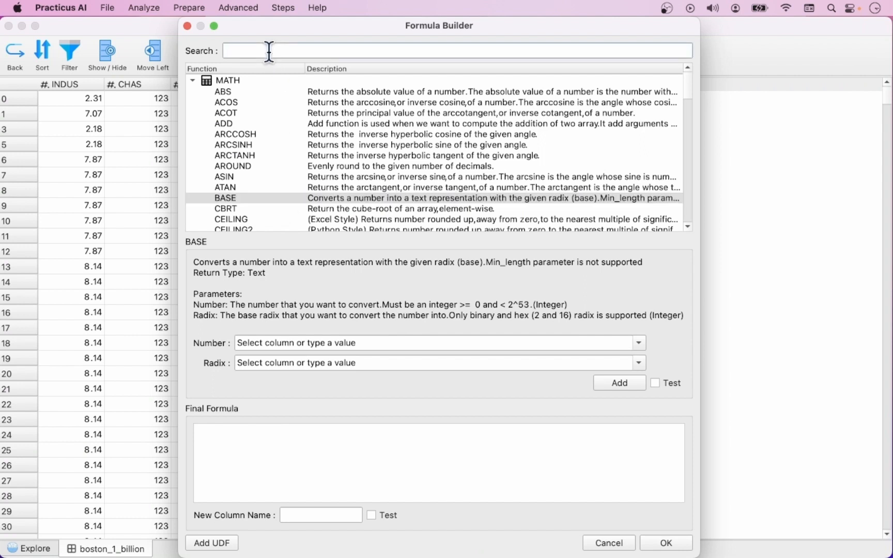
type("sqr")
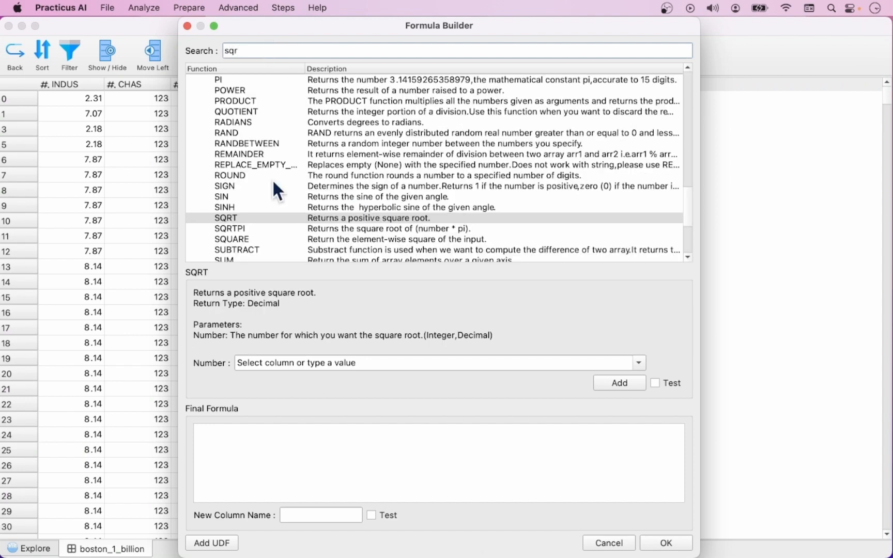
left_click(641, 363)
left_click(292, 472)
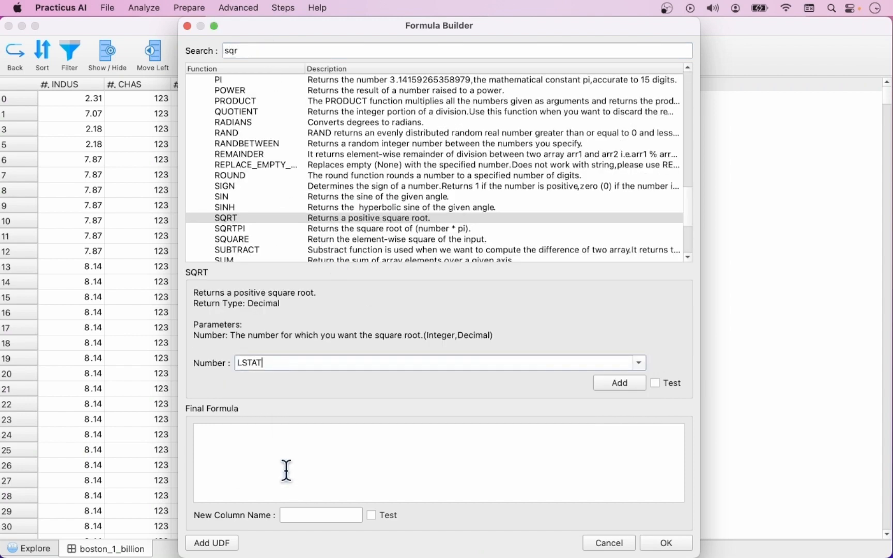
- Test the SQRT function on the LSTAT column, stepping from row 0 through row 4
left_click_drag(587, 28, 452, 21)
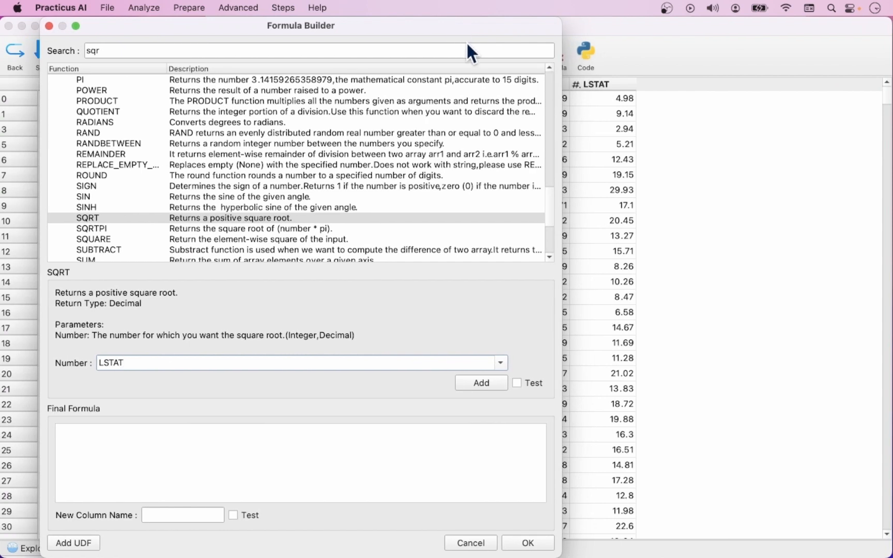
left_click(518, 382)
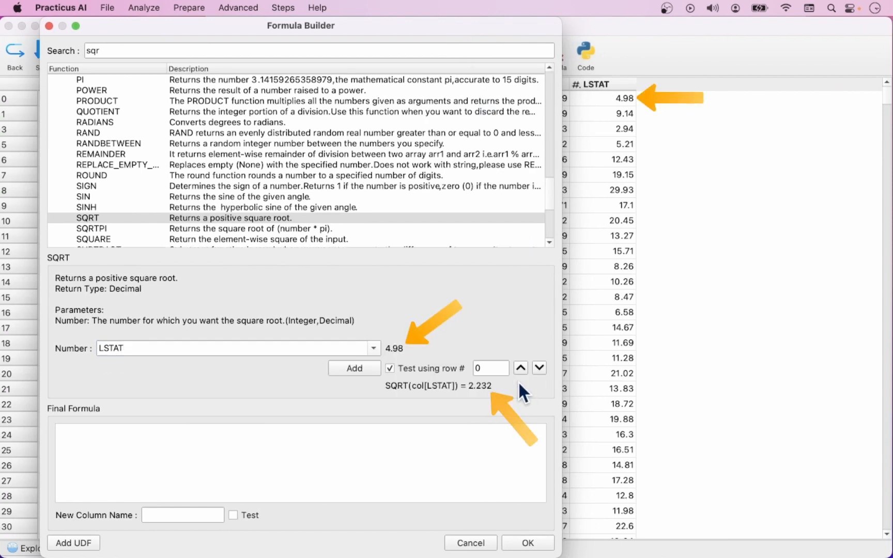
left_click(540, 367)
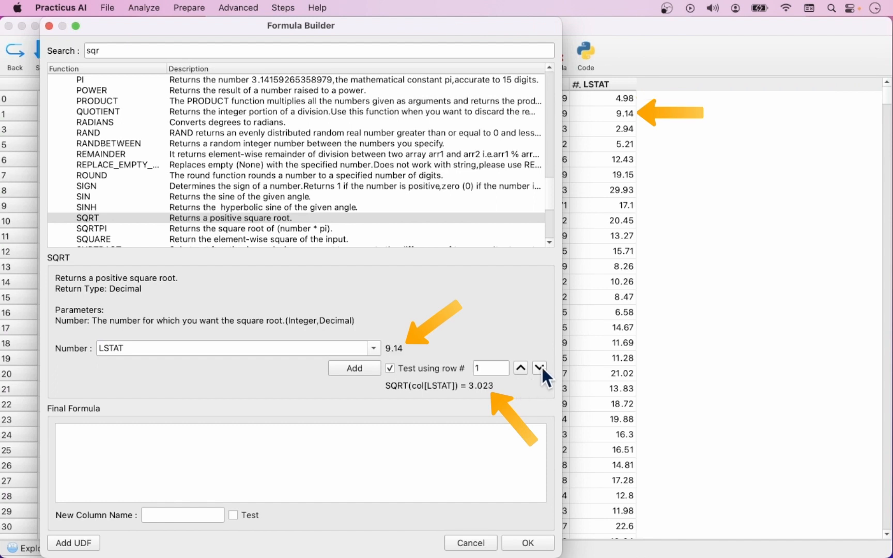
left_click(541, 368)
left_click(542, 366)
left_click(542, 366)
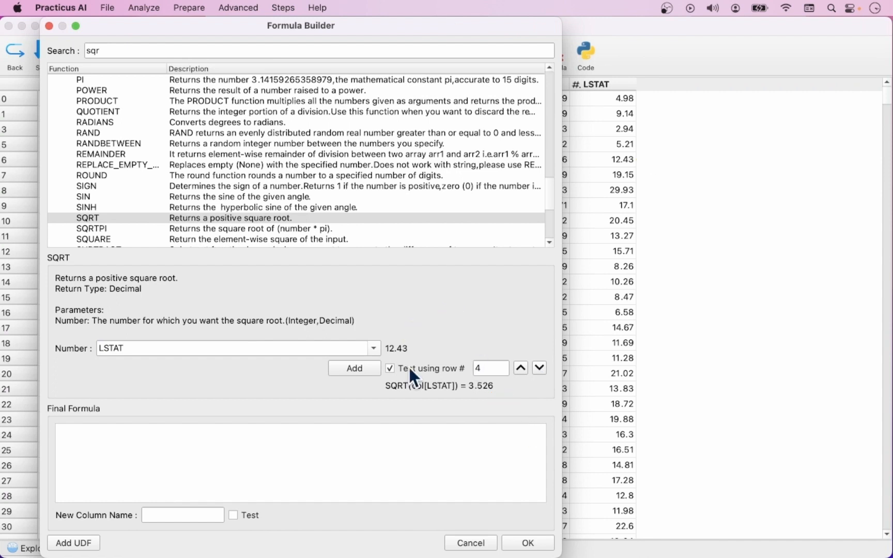
- Add SQRT(col[LSTAT]) to the final formula and extend it with +SIN(col[TAX])
left_click(360, 369)
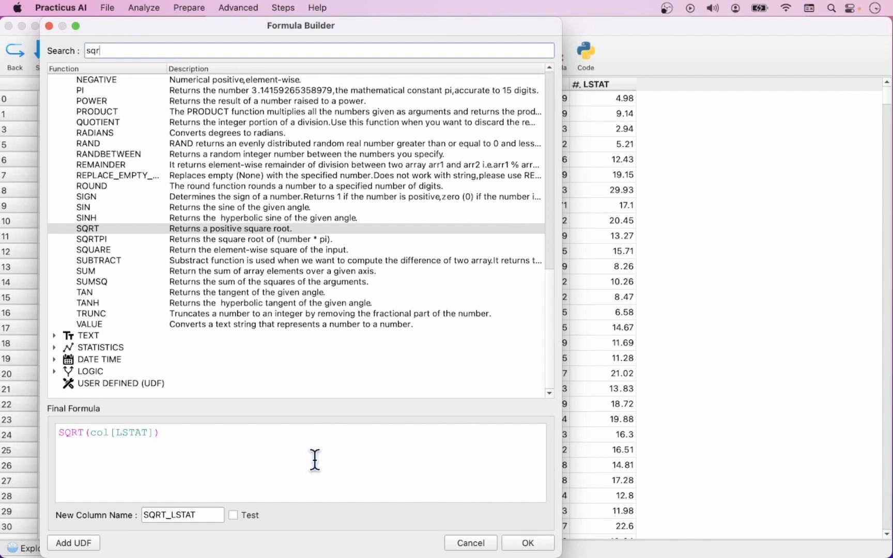
left_click(282, 460)
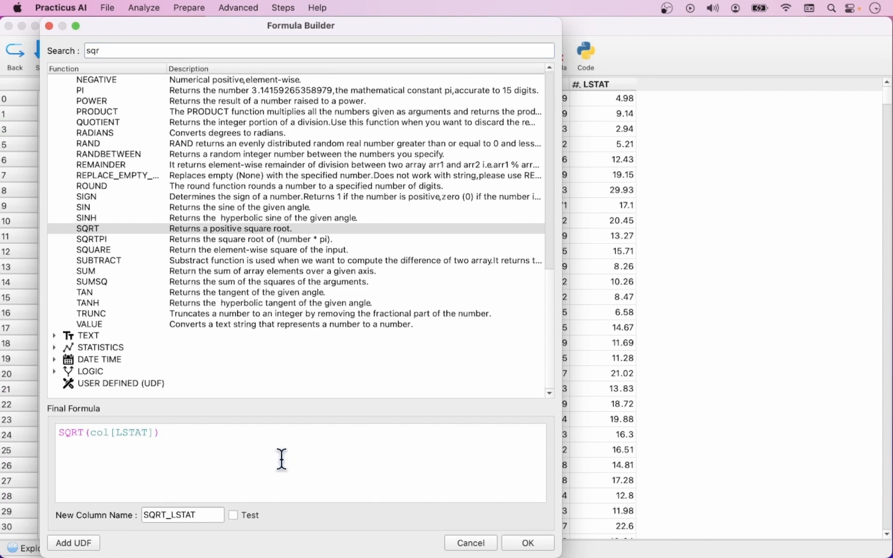
type("+")
type("SIN(")
type("col")
type("[]")
type("TAX")
key("Right")
type(")")
- Test the combined final formula on the data, stepping from row 0 through row 3
left_click(233, 516)
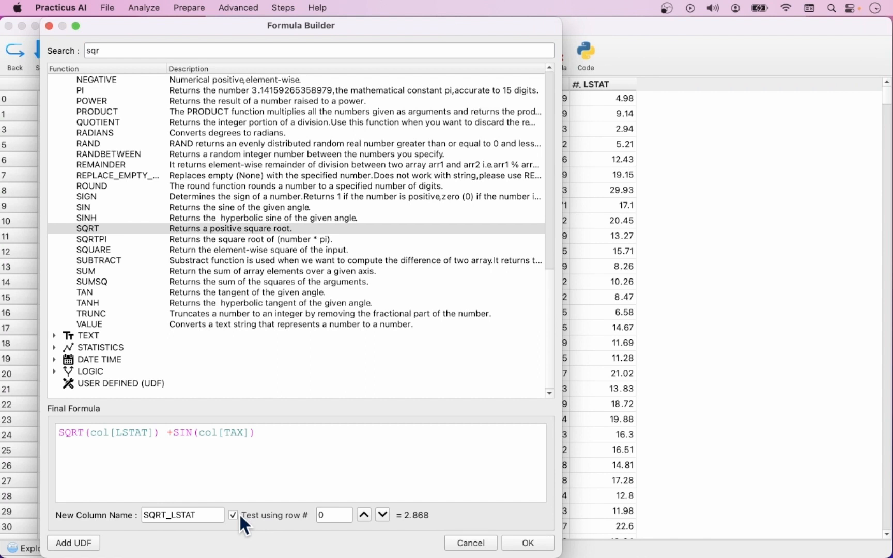
left_click(382, 515)
left_click(382, 515)
left_click(382, 514)
- Name the new column SOME_FORMULA, create it from the formula, and widen it to show its full heading
left_click_drag(209, 515, 150, 515)
type("S")
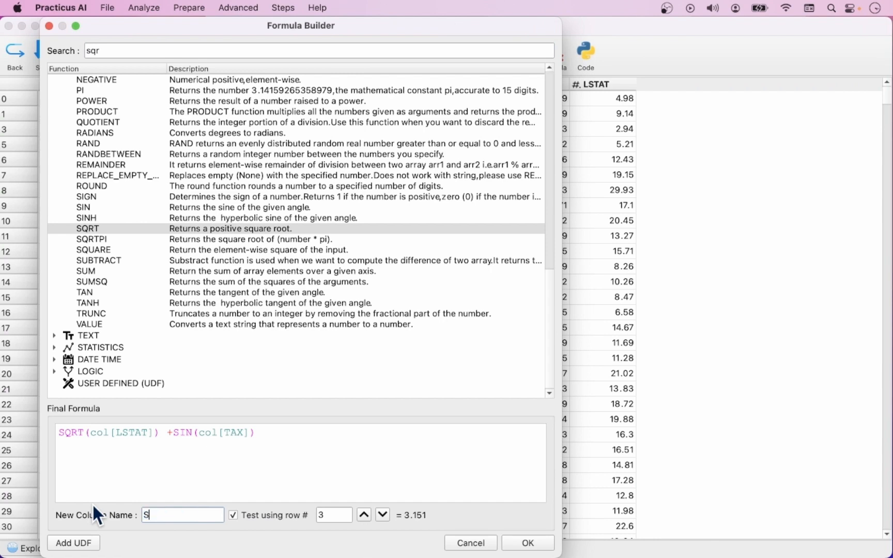
type("OME_FORMULA")
left_click(535, 545)
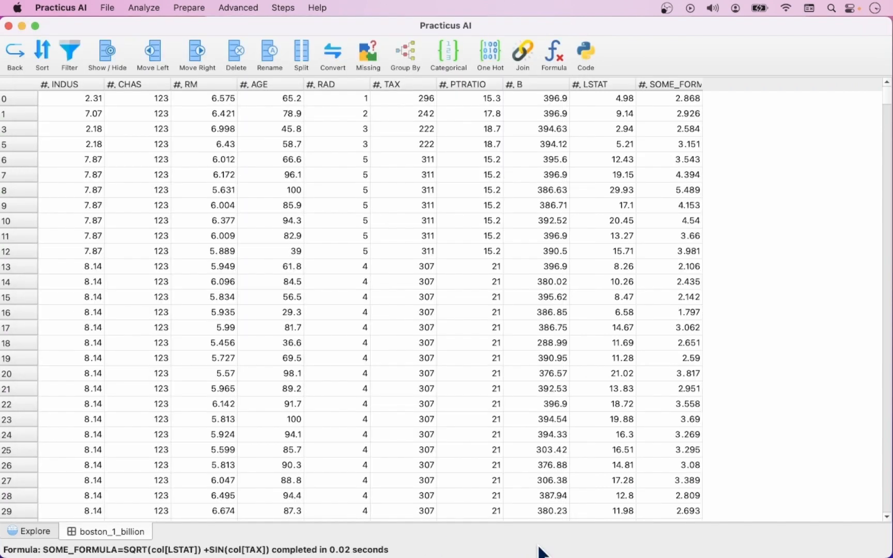
left_click_drag(702, 84, 734, 86)
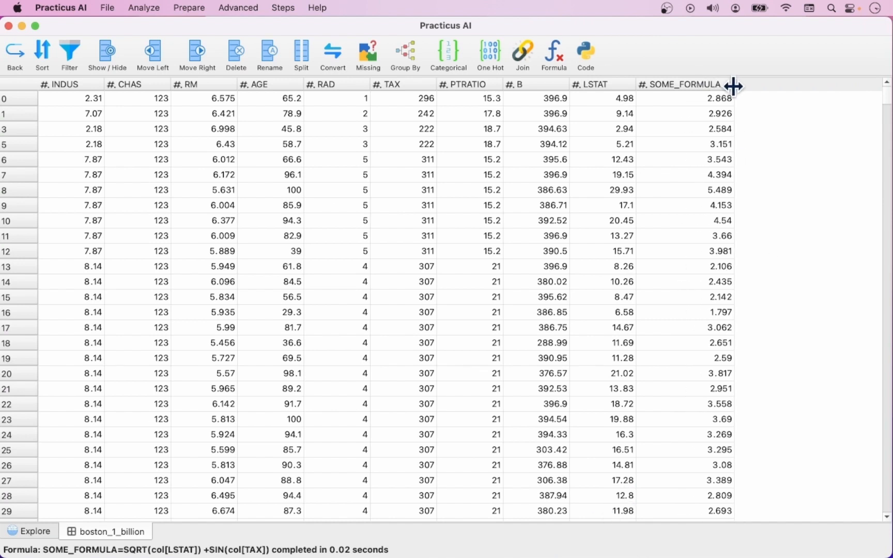
- Look at the sample Python template for a user-defined function in the formula builder, and close it without registering
left_click(556, 56)
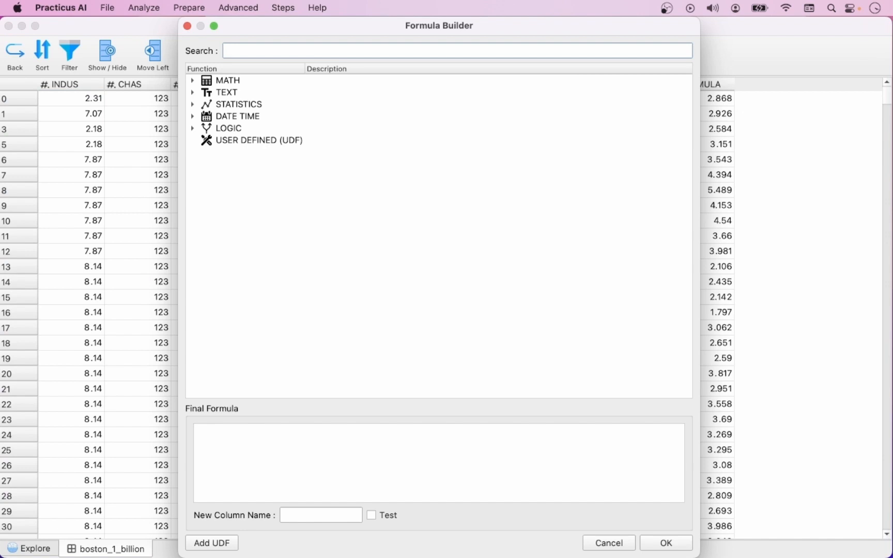
left_click(226, 544)
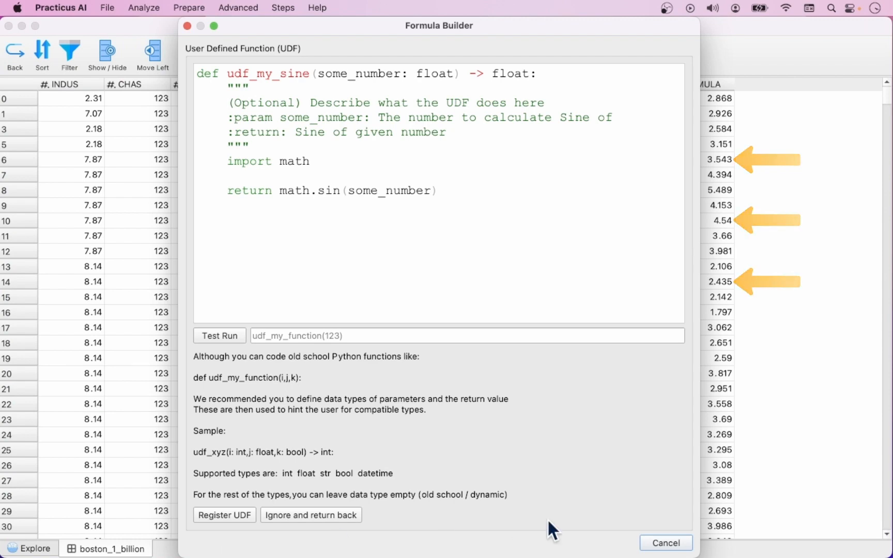
left_click(672, 545)
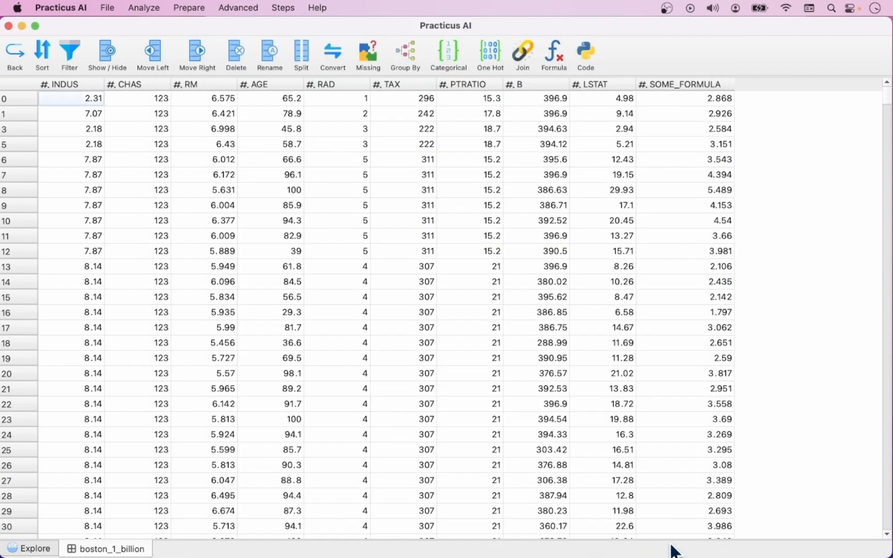
- Open a custom Python code editor for the dataset and add "import numpy as np" inside some_operation
left_click(592, 56)
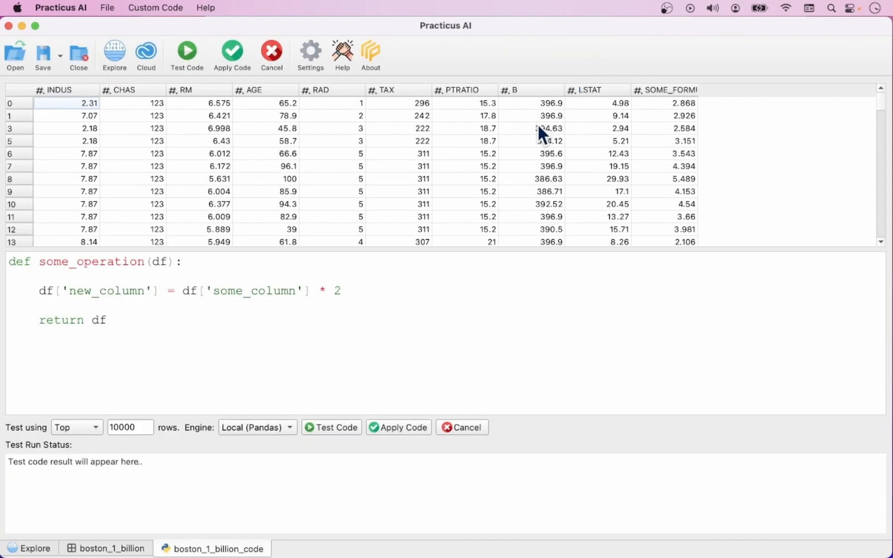
left_click(70, 277)
type("im")
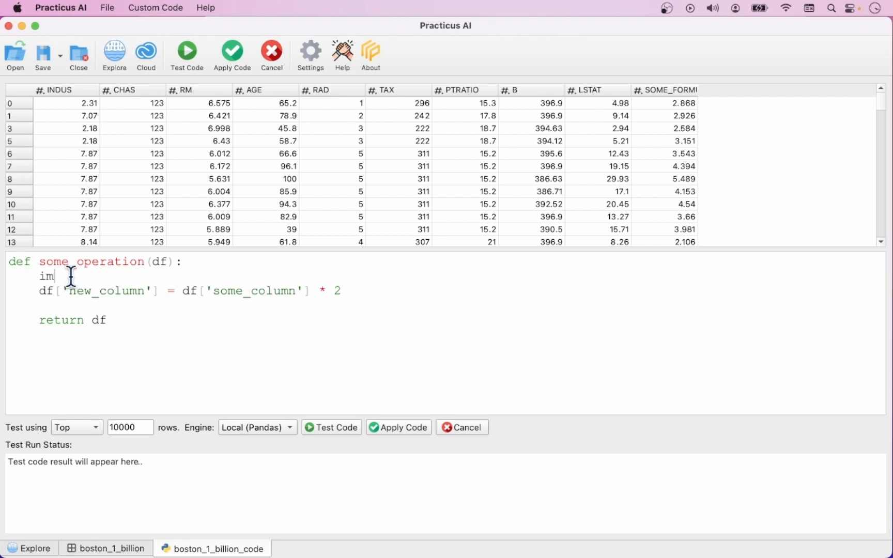
type("port numpy as np")
key("Return")
key("Down")
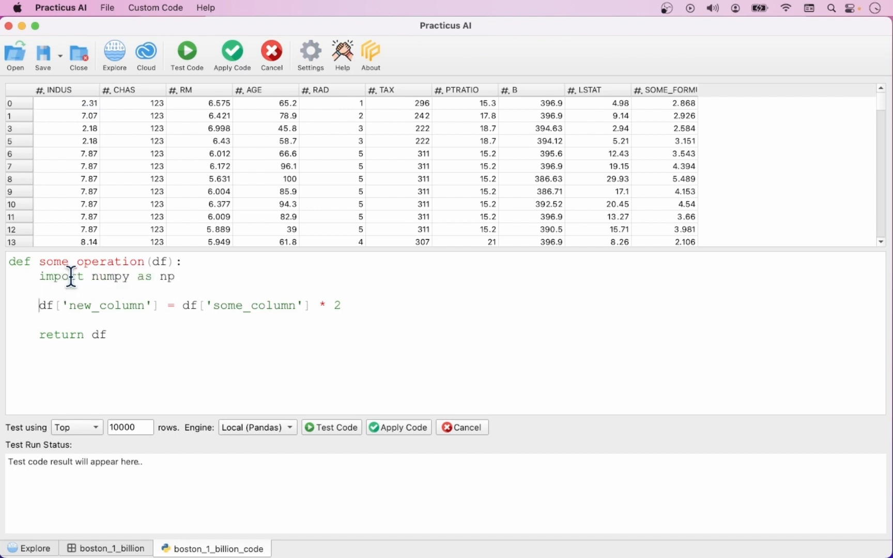
- Replace the expression assigned to the new column with np.sum(df['AGE']), removing the multiplication by 2
key("Right")
key("Right")
key("Right")
key("Right")
key("Right")
key("Right")
key("Right")
key("Right")
key("Right")
key("Right")
key("Right")
key("Right")
key("Right")
key("Right")
key("Right")
key("Right")
key("Right")
key("Right")
key("Right")
type("np.sum")
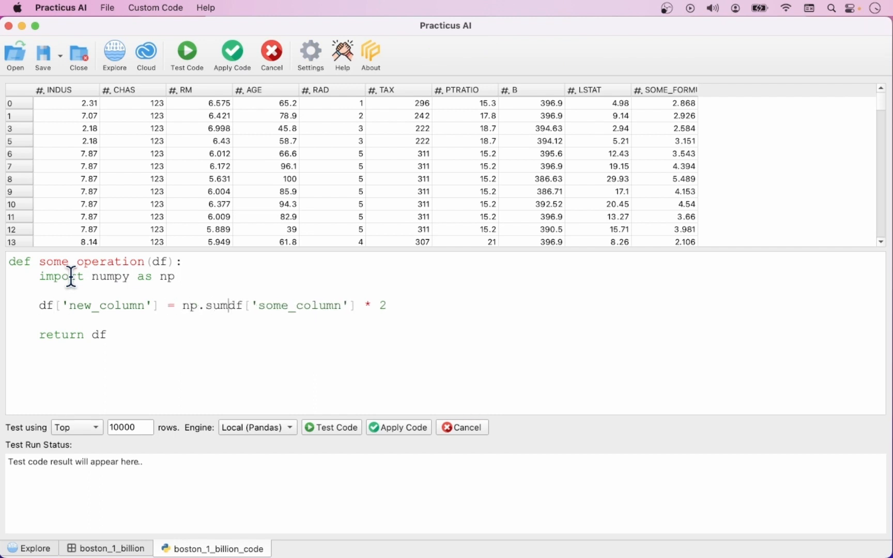
type("(")
key("Right")
key("Right")
key("Right")
key("Right")
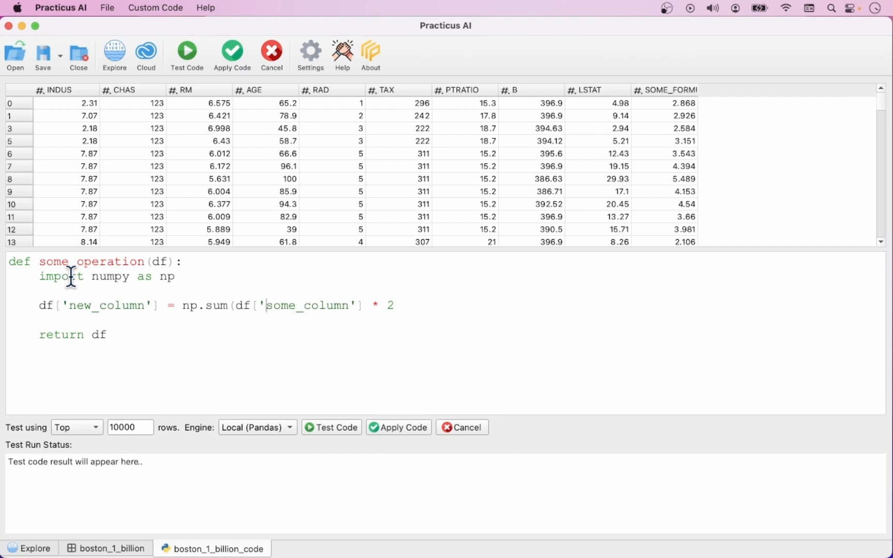
key("shift+Right")
key("shift+Right")
key("shift+Right")
key("shift+Right")
key("shift+Right")
key("shift+Right")
key("shift+Right")
key("shift+Right")
key("shift+Right")
key("shift+Right")
key("shift+Right")
type("AGE")
key("Right")
key("Right")
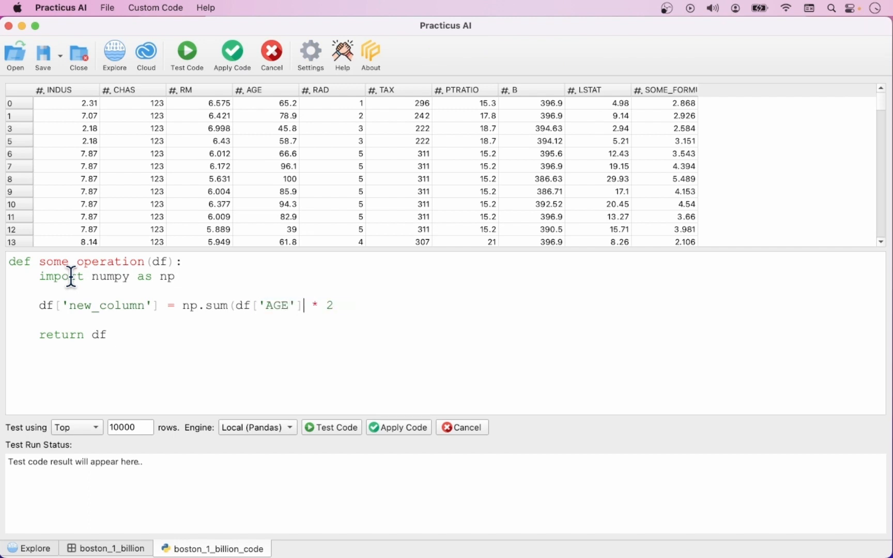
type(")")
key("shift+Right")
key("shift+Right")
key("shift+Right")
key("shift+Right")
key("BackSpace")
- Rename the column created by the assignment from the template's placeholder to sum_of_age
key("Left")
key("Left")
key("Left")
key("Left")
key("Left")
key("Left")
key("Left")
key("Left")
key("Left")
key("Left")
key("Left")
key("Left")
key("Left")
key("Left")
key("Left")
key("Left")
key("Left")
key("Left")
key("Left")
key("Left")
key("shift+Left")
key("shift+Left")
key("shift+Left")
key("shift+Left")
key("shift+Left")
key("shift+Left")
key("shift+Left")
key("shift+Left")
key("shift+Left")
key("shift+Left")
type("sum_")
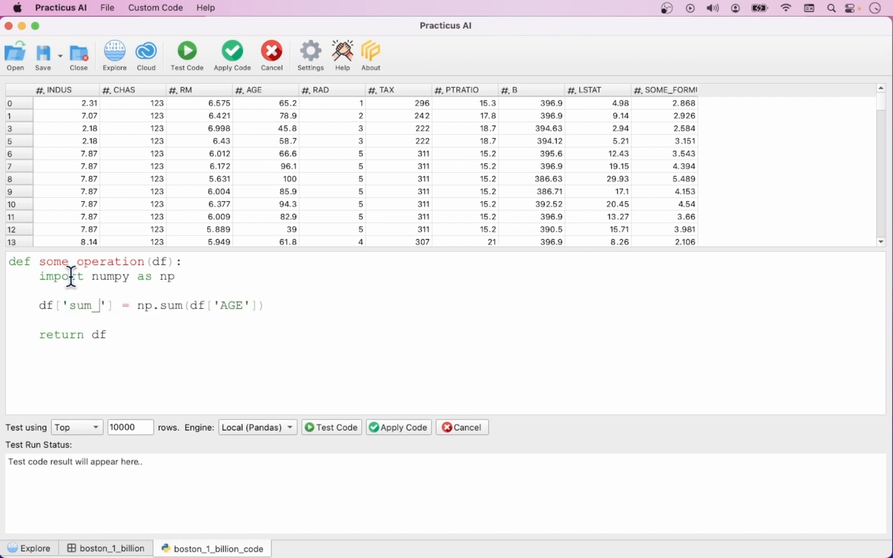
type("of_age")
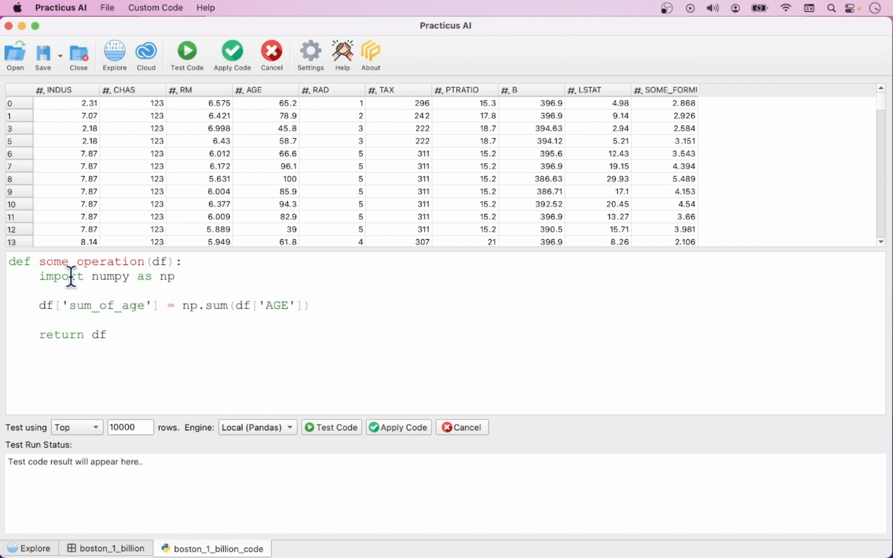
- Test the custom code on the top 10000 rows with the Local (Pandas) engine and apply it to the dataset
left_click(329, 427)
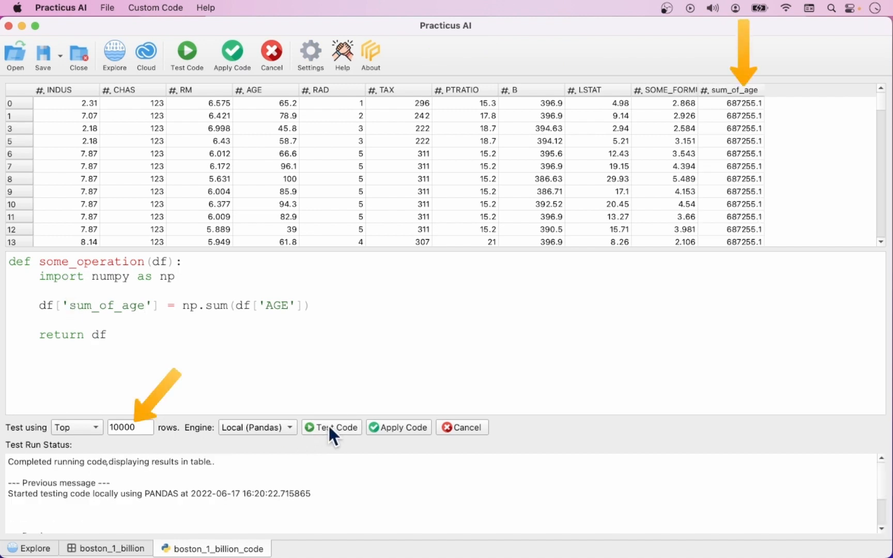
left_click(404, 425)
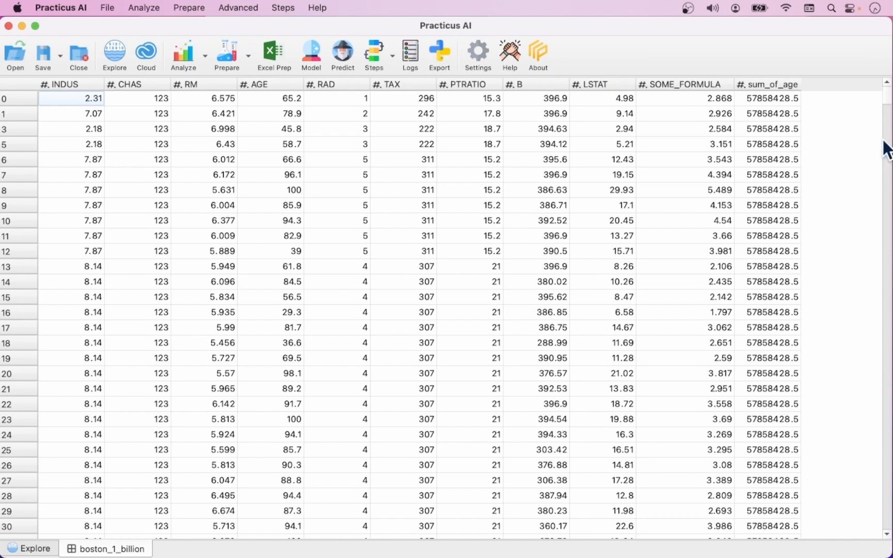
- Export the top 1000 rows for Excel preparation as boston_1_billion.xlsx and open the exported file in Excel
left_click(276, 52)
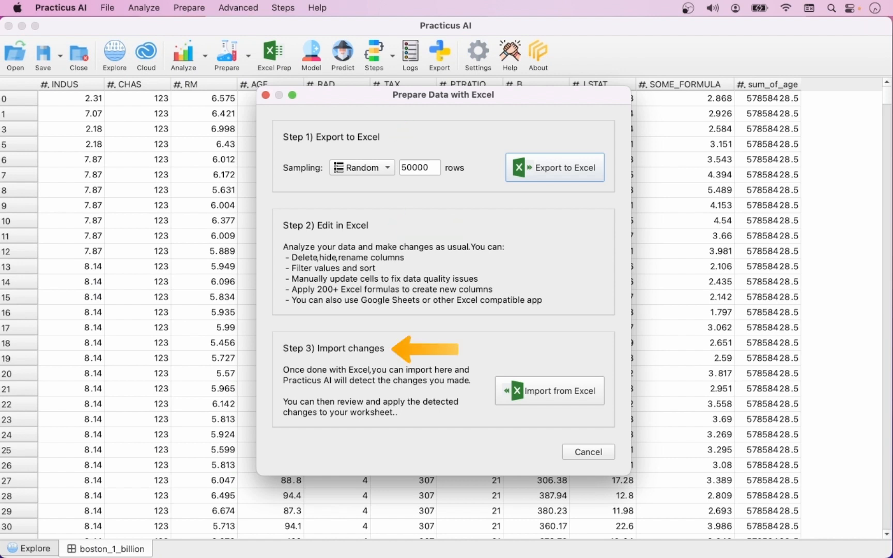
left_click(374, 171)
left_click(363, 153)
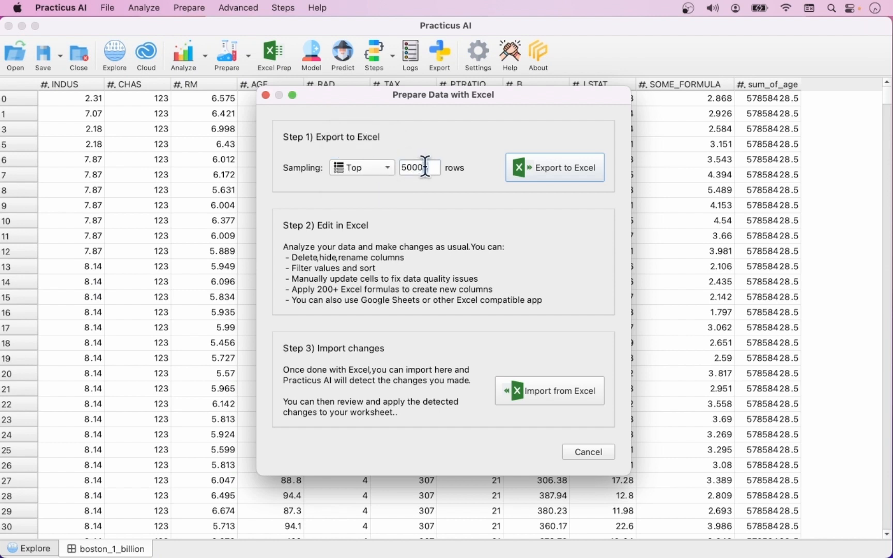
double_click(425, 167)
type("1")
left_click(546, 177)
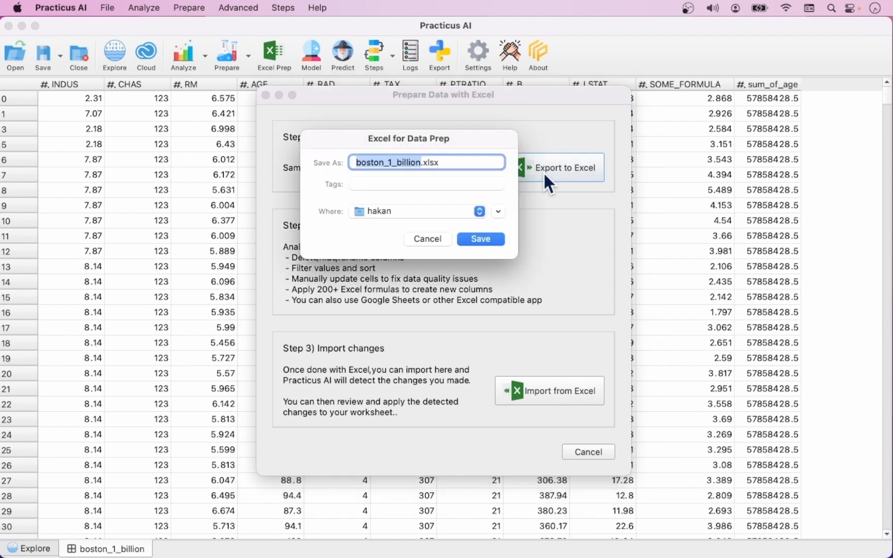
left_click(480, 239)
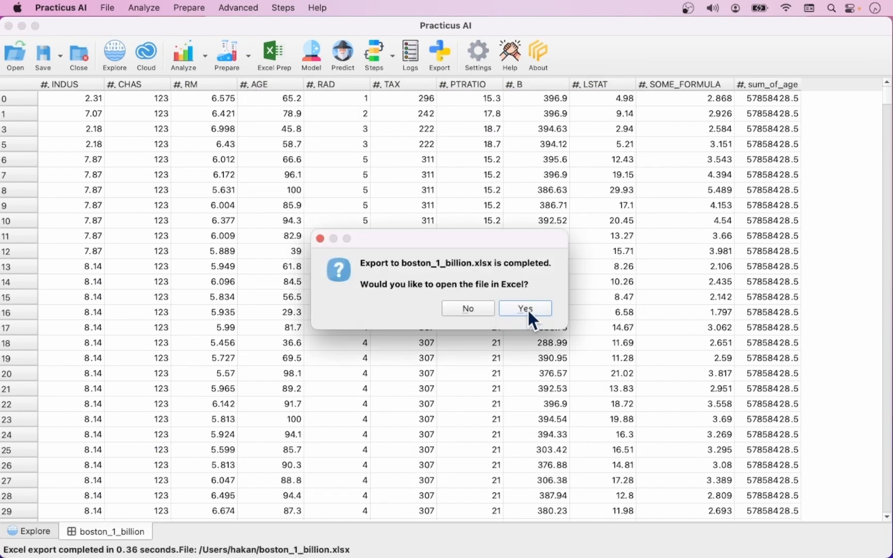
left_click(526, 308)
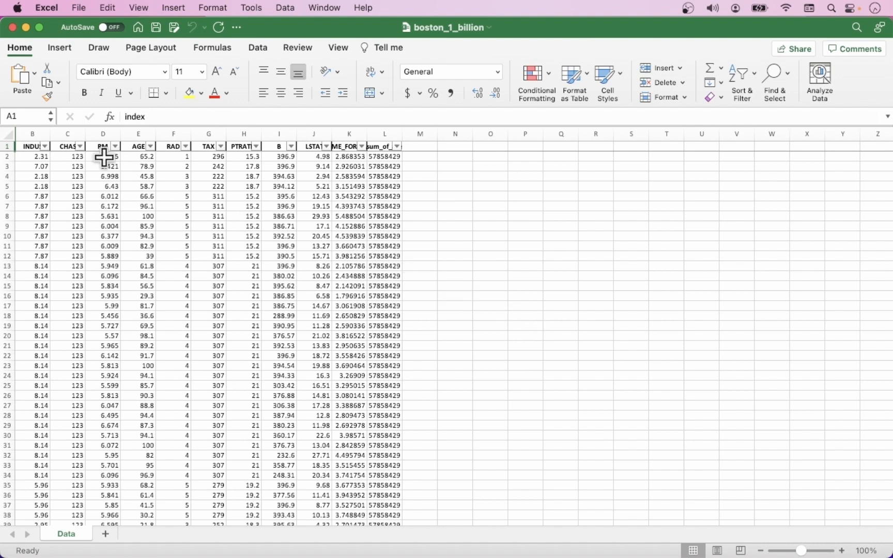
- Delete the INDUS and RAD columns from the Data sheet
left_click(35, 134)
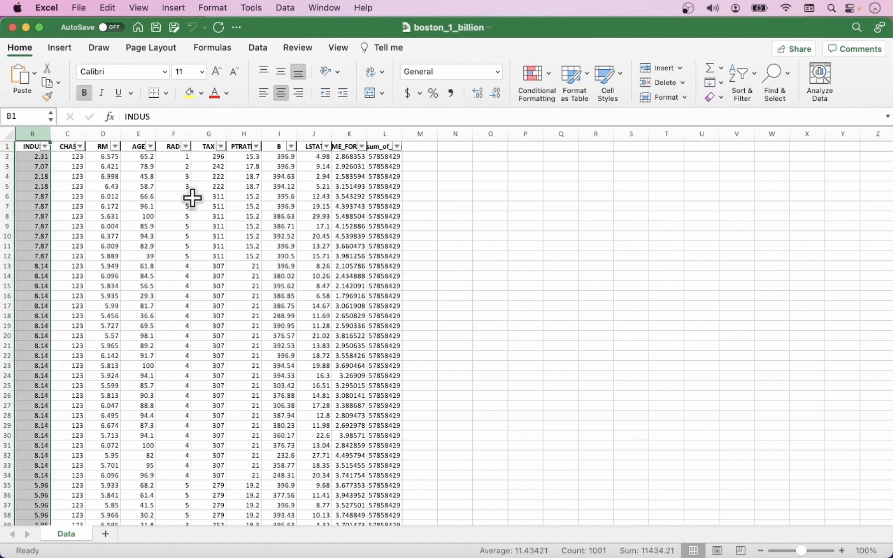
left_click(174, 135, "super")
right_click(178, 135)
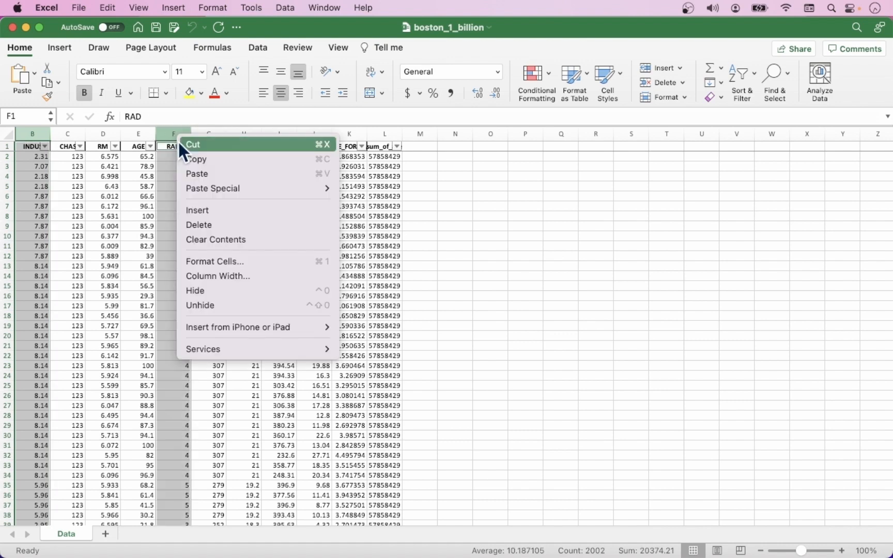
left_click(214, 224)
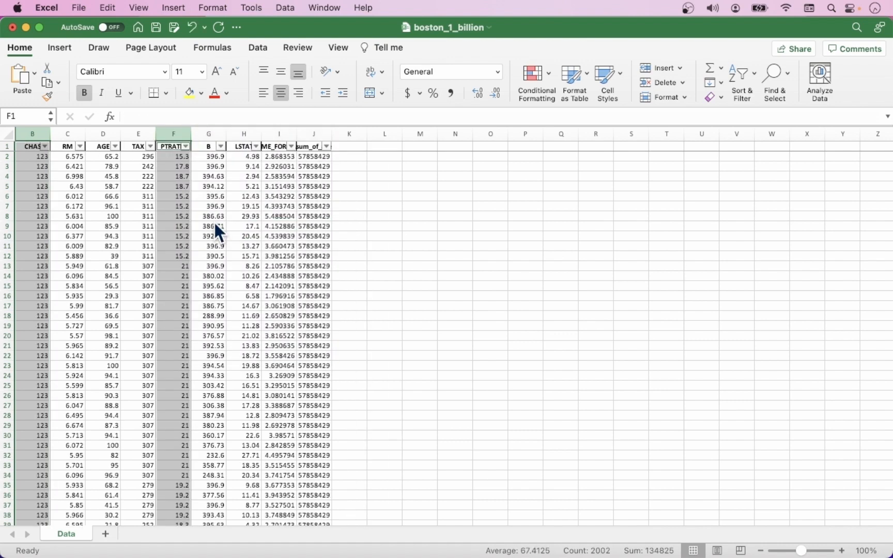
left_click(145, 206)
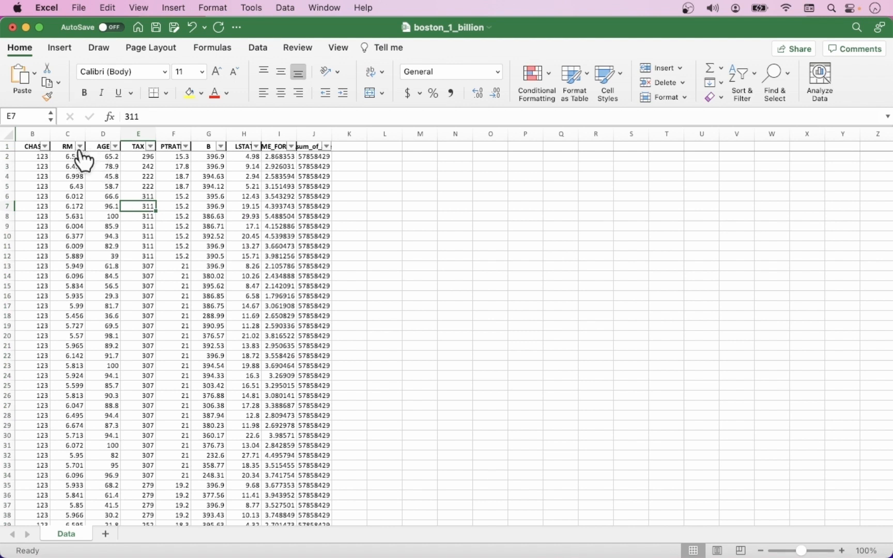
- Filter the RM column to values greater than or equal to 5
left_click(81, 146)
left_click(123, 260)
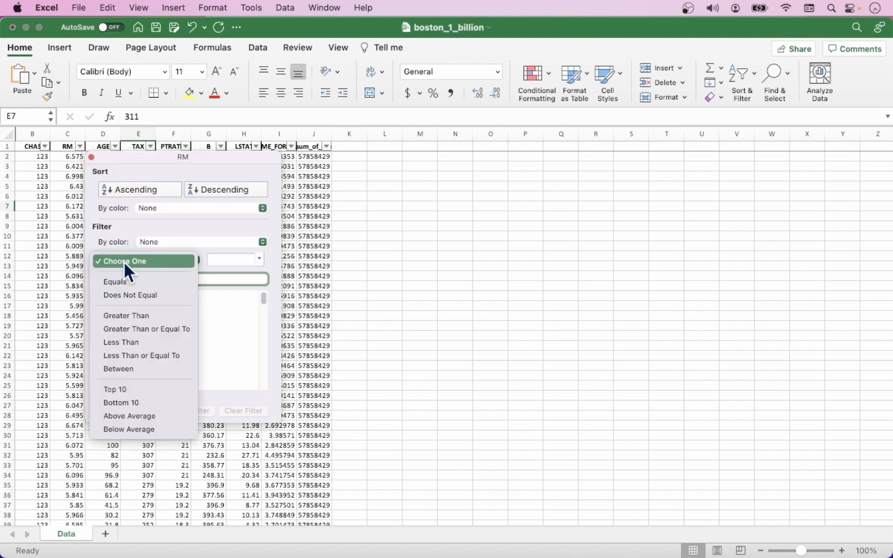
left_click(147, 328)
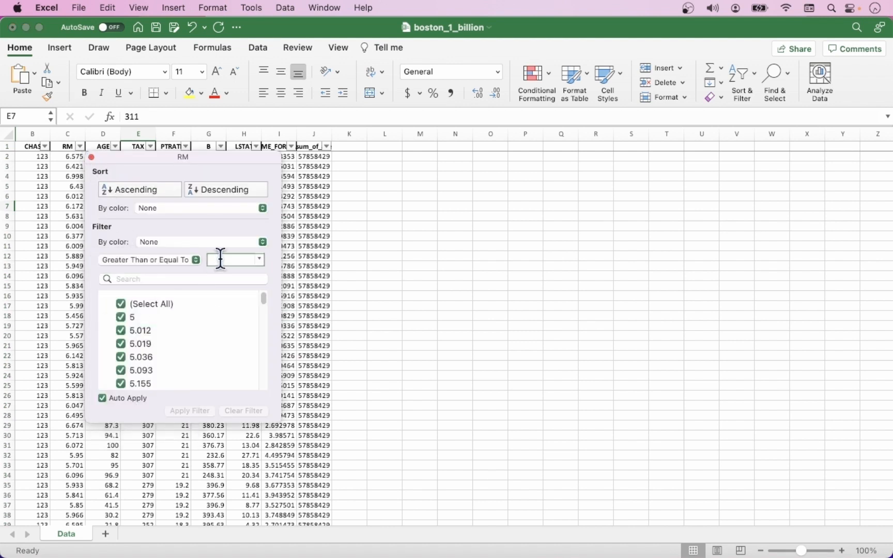
type("6.")
type("5")
left_click(91, 158)
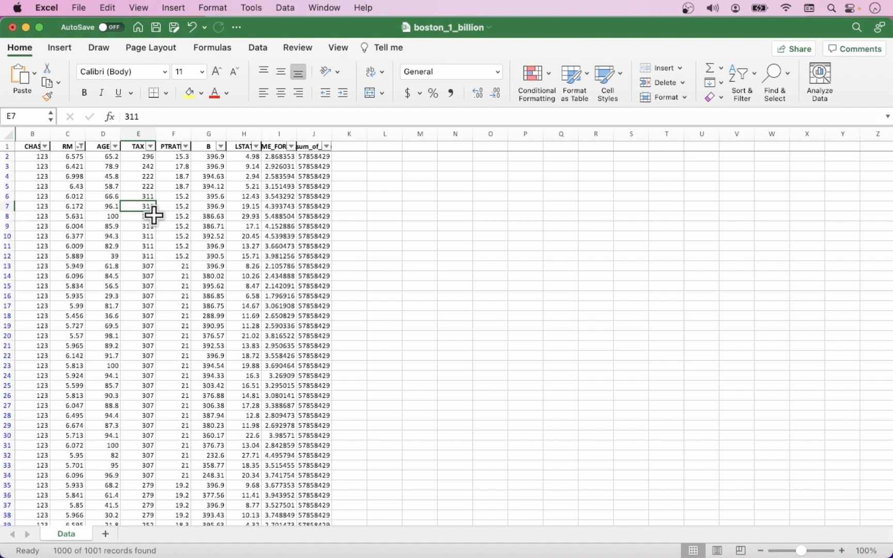
- Change the PTRATIO value in cell F13 to 22
left_click(179, 266)
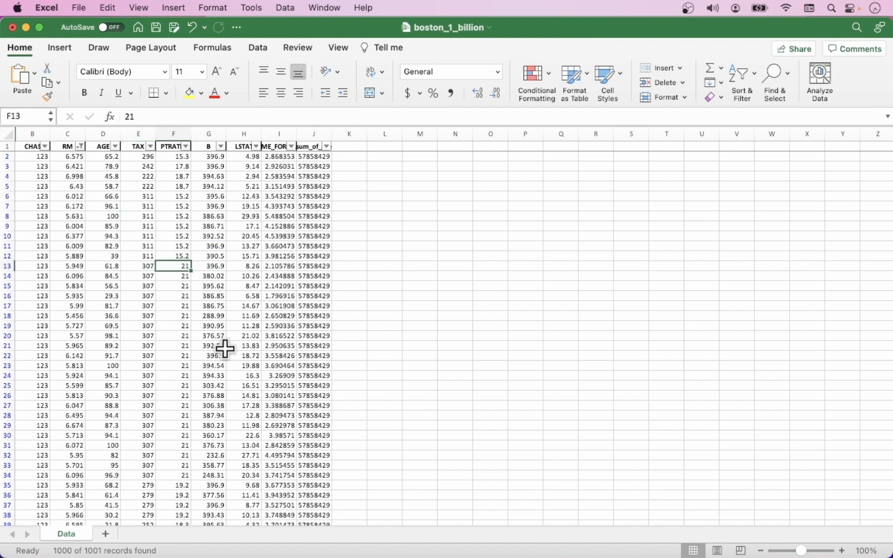
type("22")
left_click(225, 352)
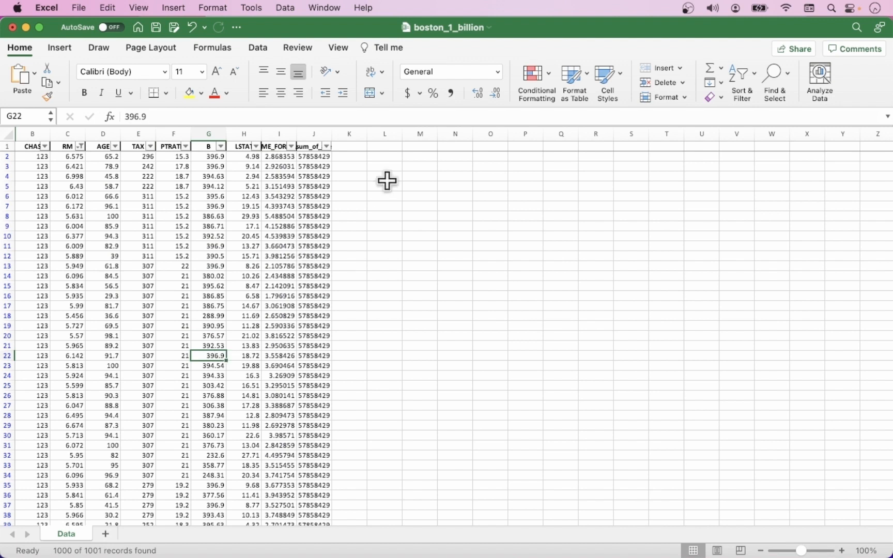
- Add a column headed some_formula in K1 and enter =IF(F2>20, G2,H2) in K2
left_click(357, 147)
type("some_formula")
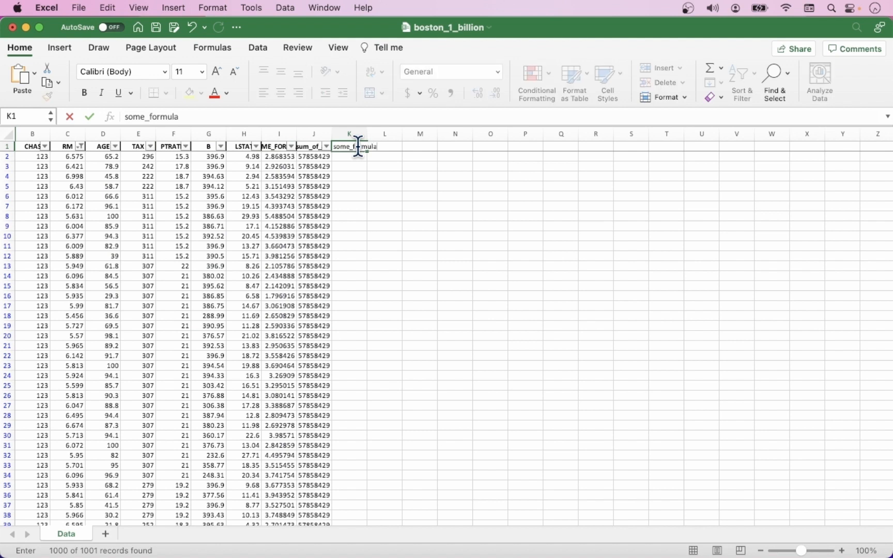
left_click(352, 158)
type("=IF")
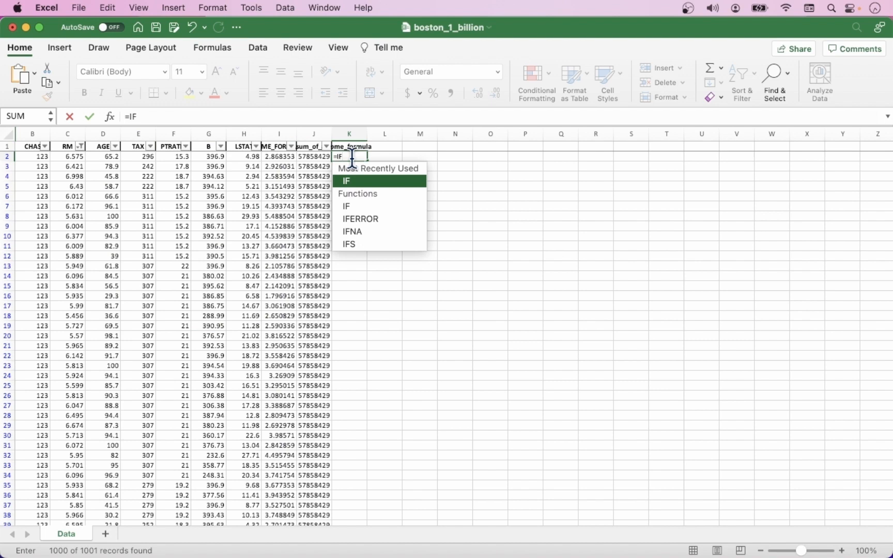
type("(")
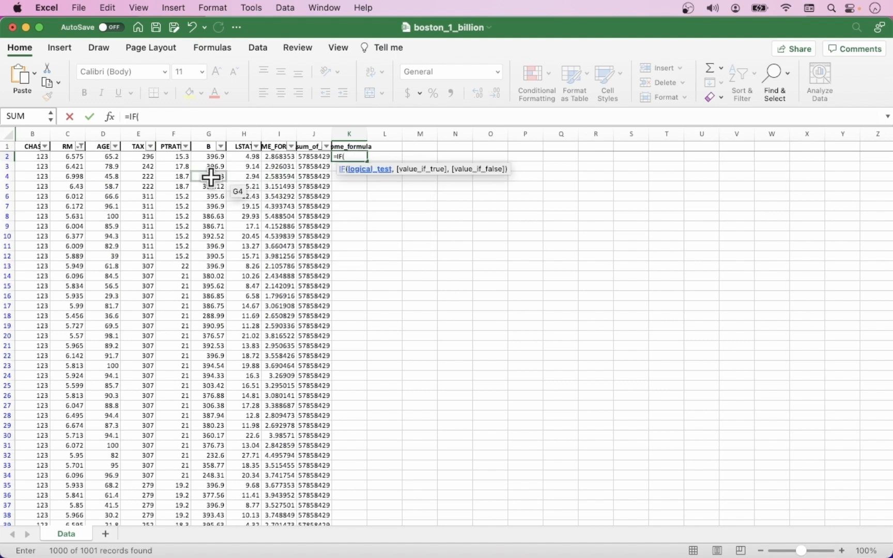
left_click(168, 156)
type(">20")
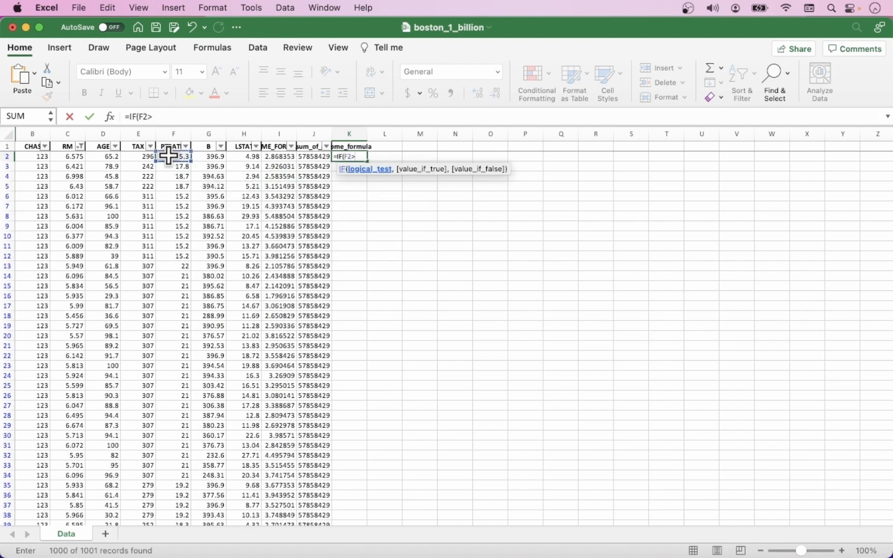
type(",")
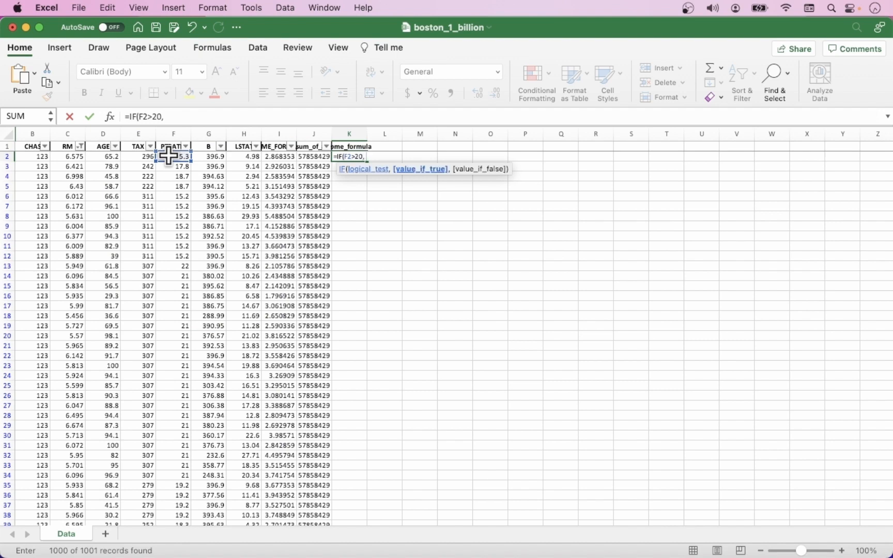
left_click(206, 156)
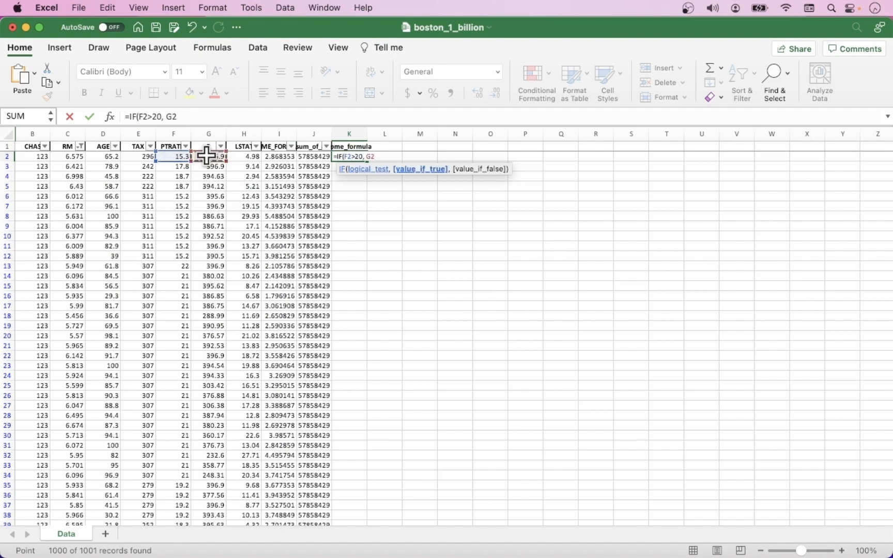
type(",")
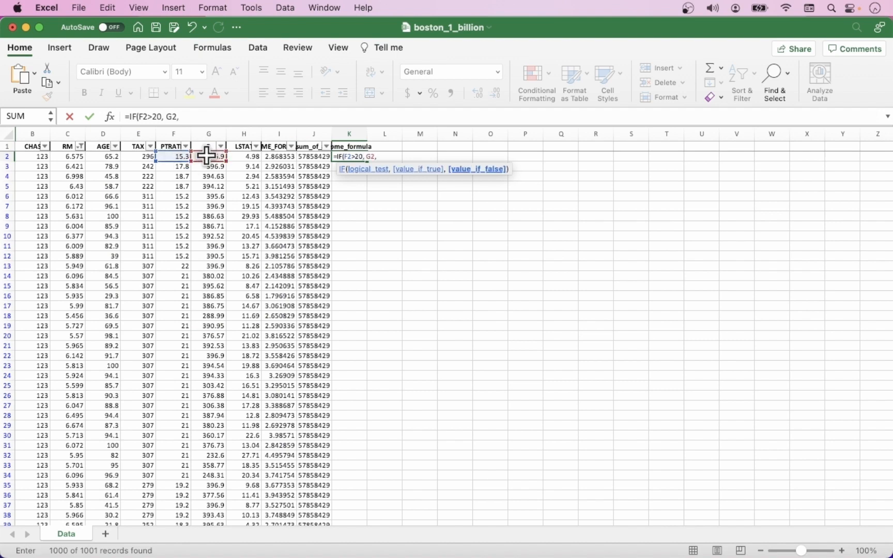
left_click(249, 156)
type(")")
key("Return")
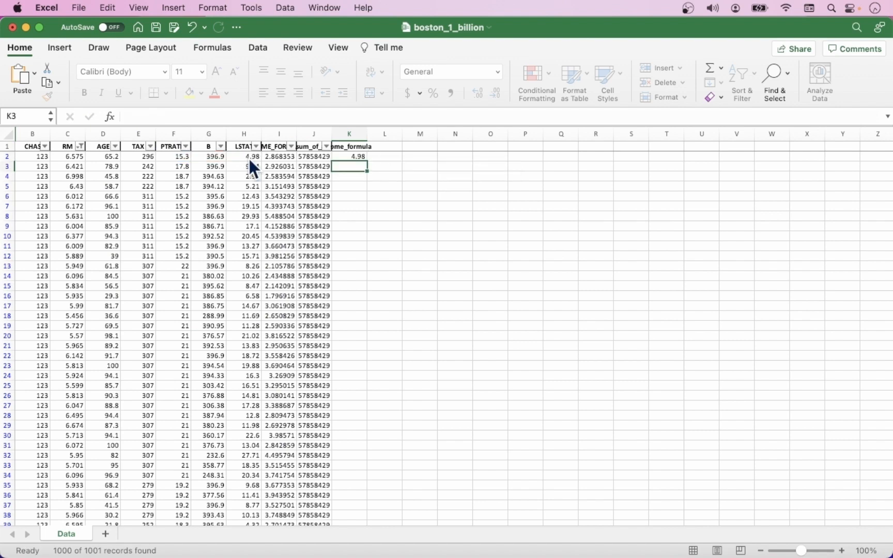
- Widen column K, fill the some_formula formula down through all data rows, and save the workbook
left_click_drag(370, 130, 382, 133)
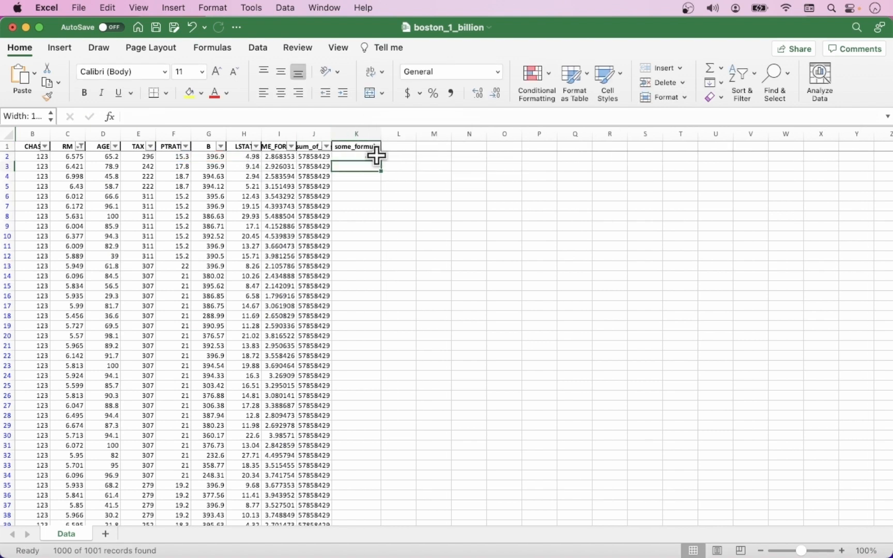
left_click(379, 158)
double_click(380, 161)
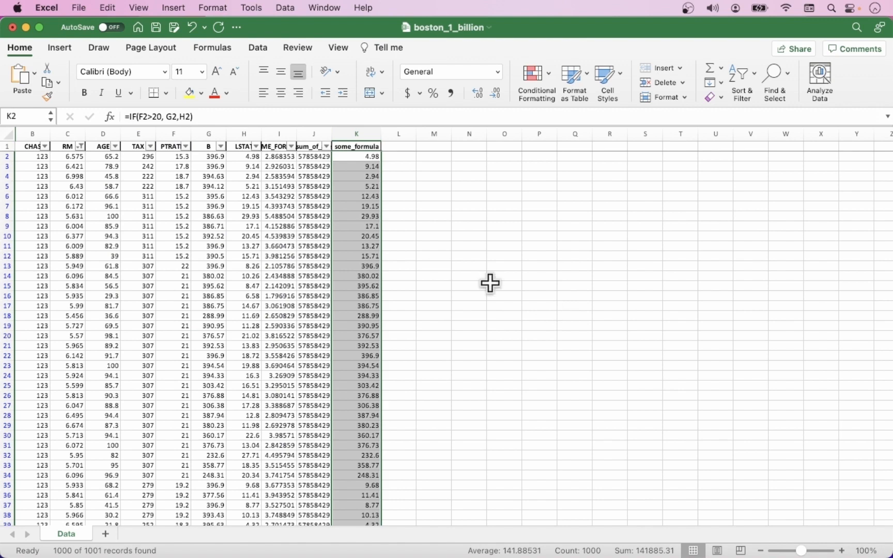
left_click(155, 28)
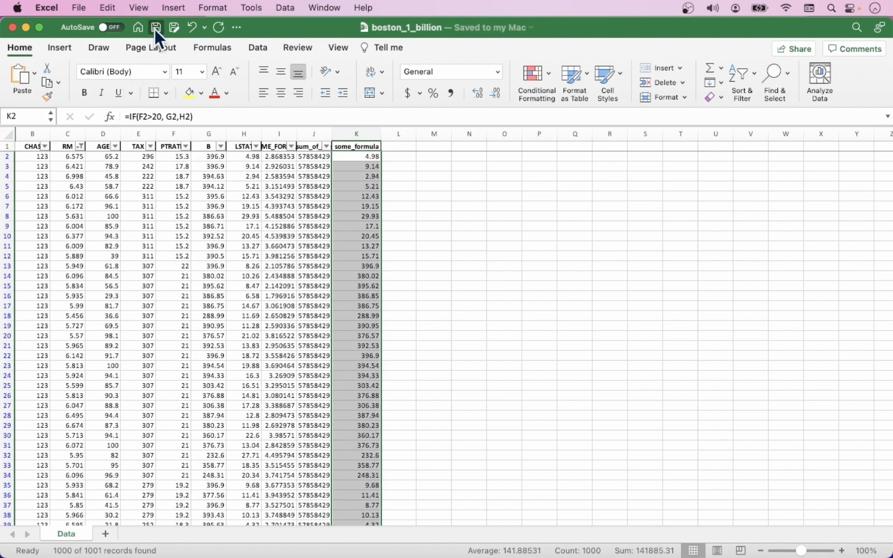
- Switch to Practicus AI and import the Excel changes from boston_1_billion.xlsx
mouse_move(3, 5)
left_click(213, 221)
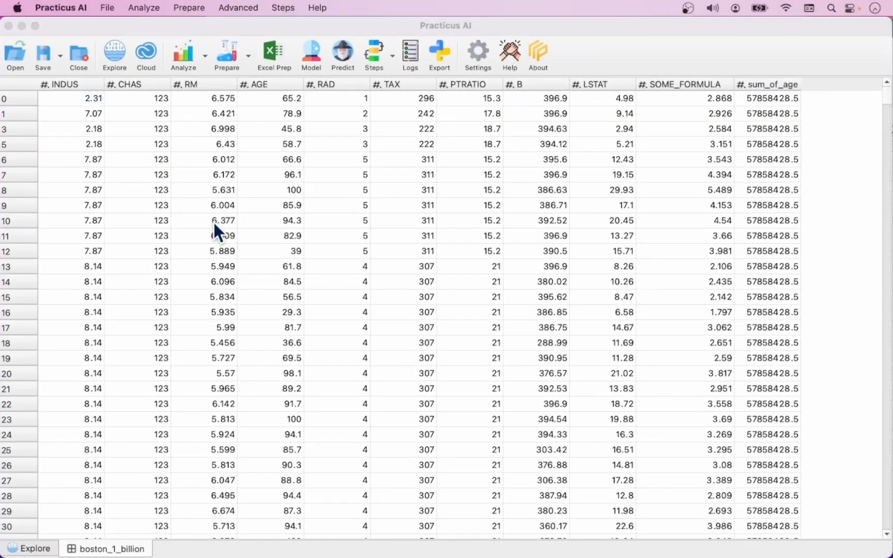
left_click(274, 61)
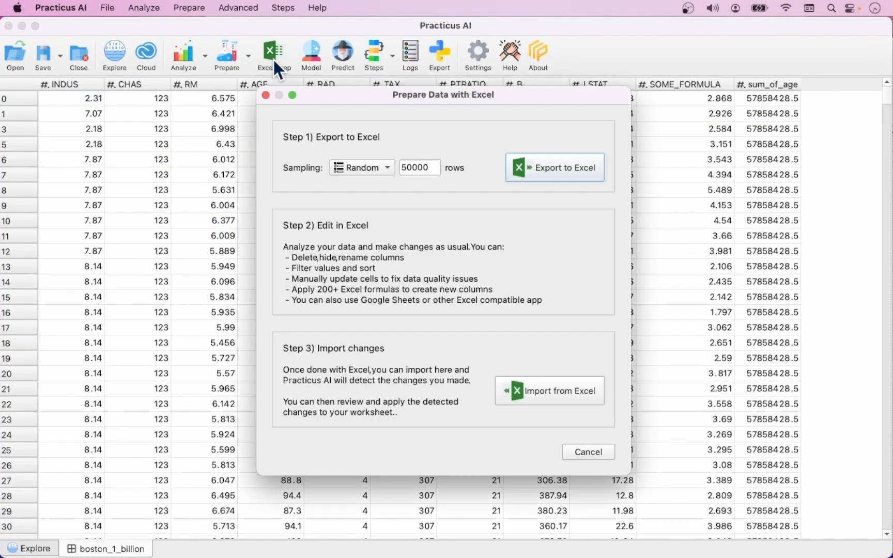
left_click(556, 387)
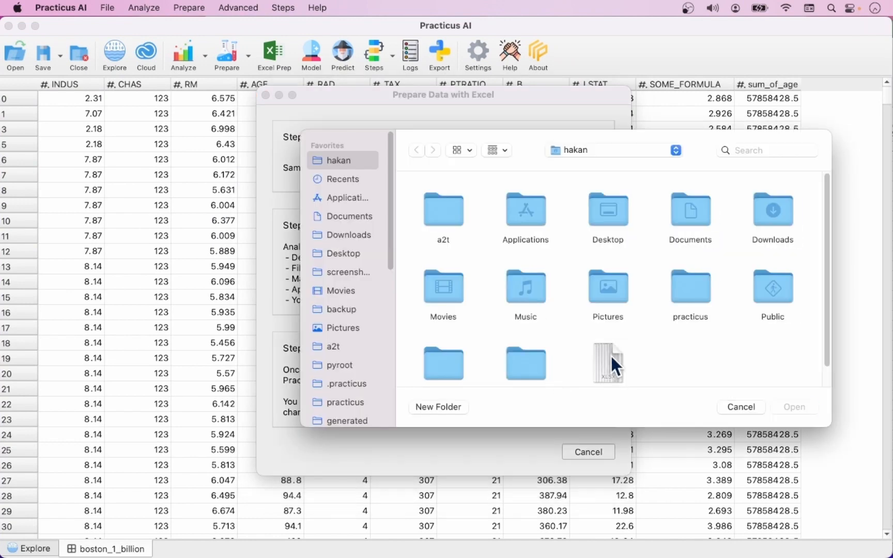
left_click(611, 357)
left_click(798, 410)
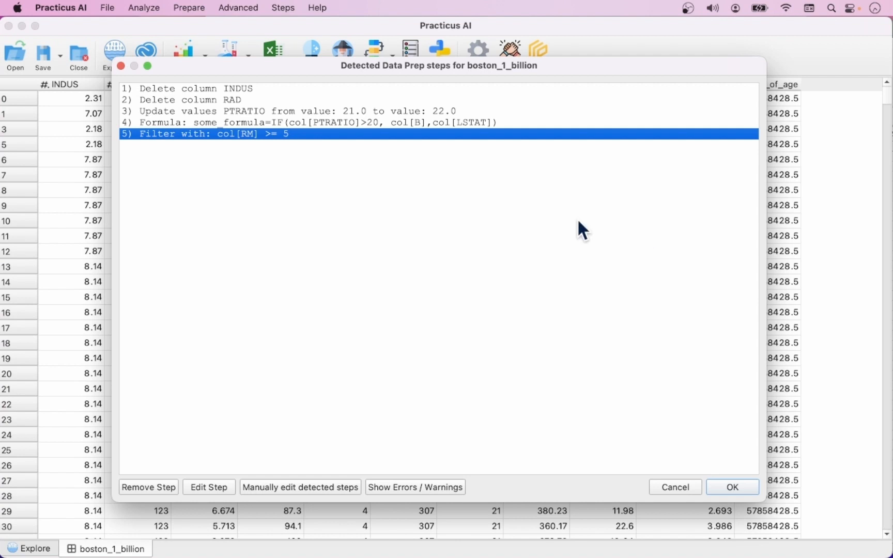
- Inspect the expression of the detected some_formula step in its editor, then cancel without editing
left_click(313, 124)
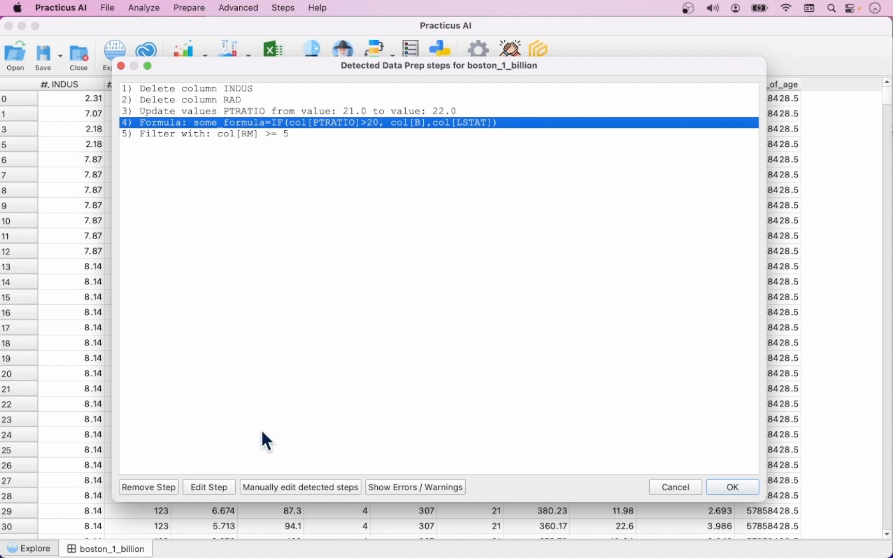
left_click(206, 487)
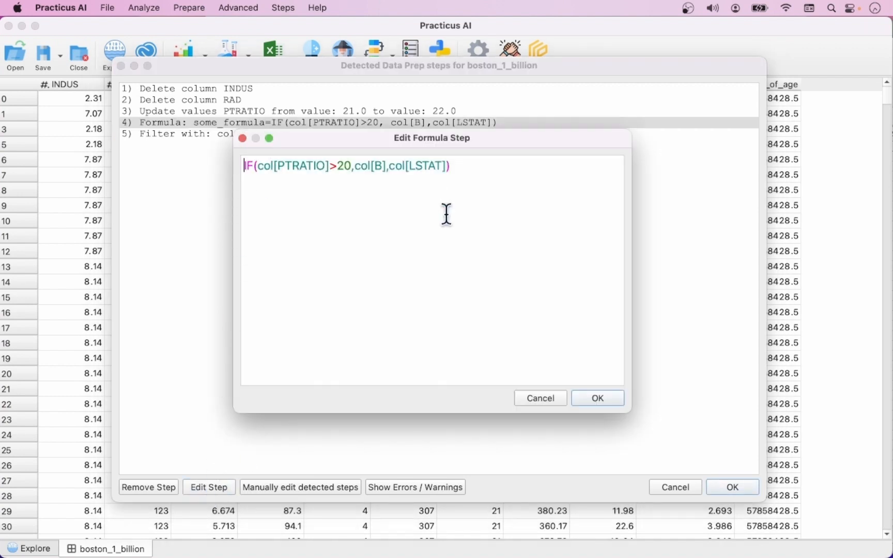
left_click(542, 401)
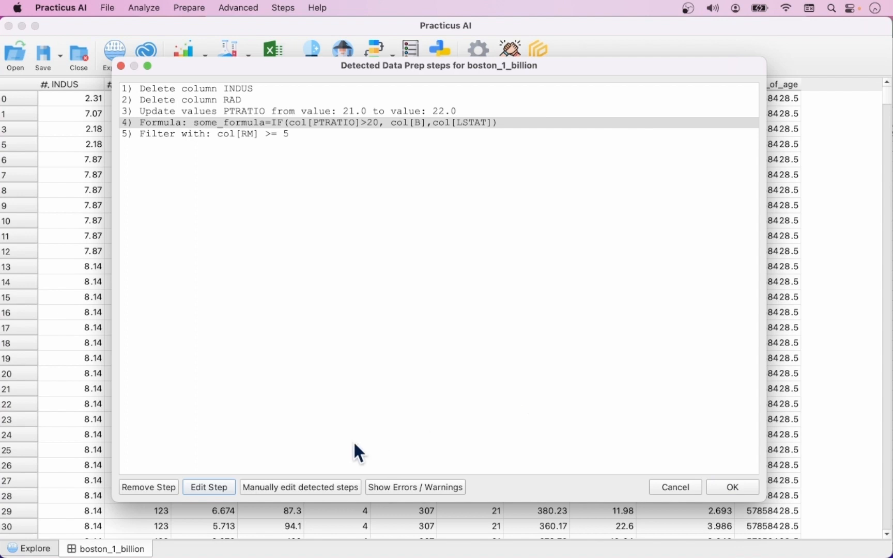
- Open the detected data prep commands for manual editing and comment out the Drop_Column(col[RAD]) line with #
left_click(288, 488)
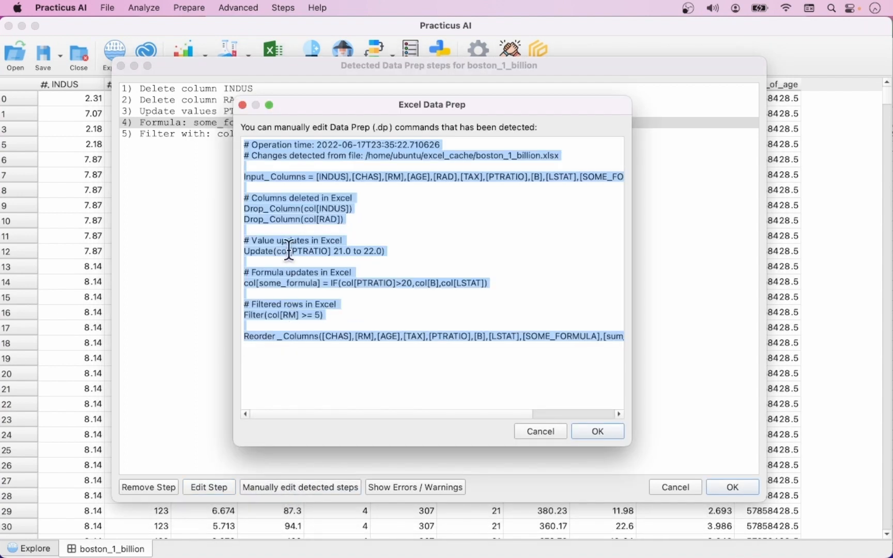
left_click(271, 232)
left_click(244, 220)
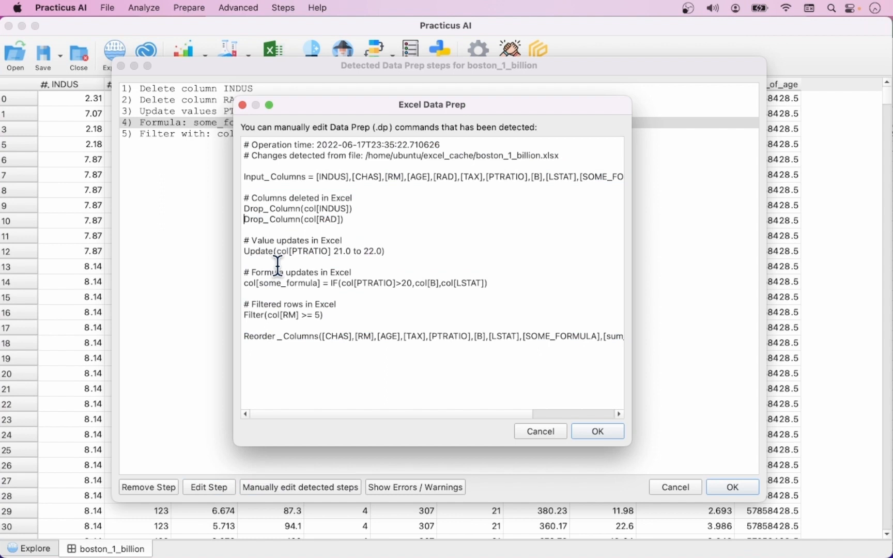
type("#")
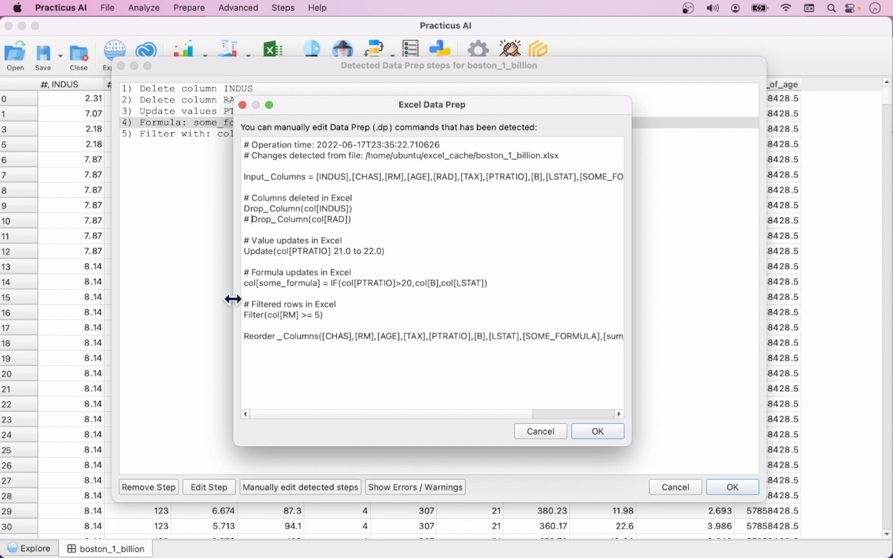
- Accept the edited data prep commands and apply the detected Excel steps to the boston_1_billion worksheet
left_click(599, 432)
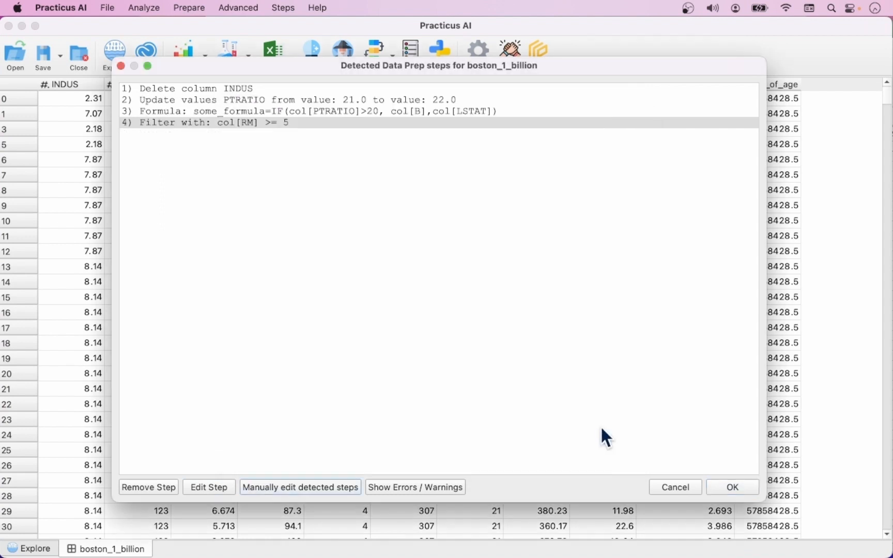
left_click(724, 486)
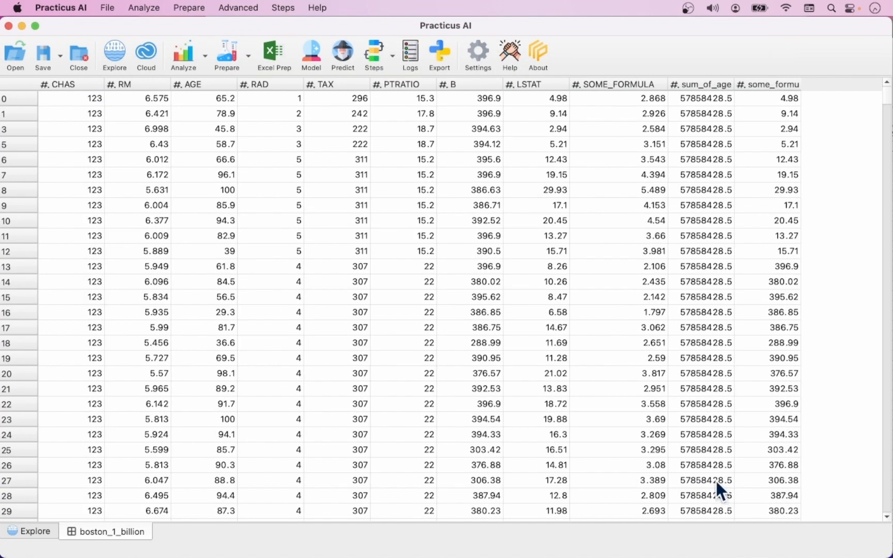
- Edit the some_operation custom code step to add + 1000 to the sum_of_age calculation, and apply the updated steps
left_click(372, 59)
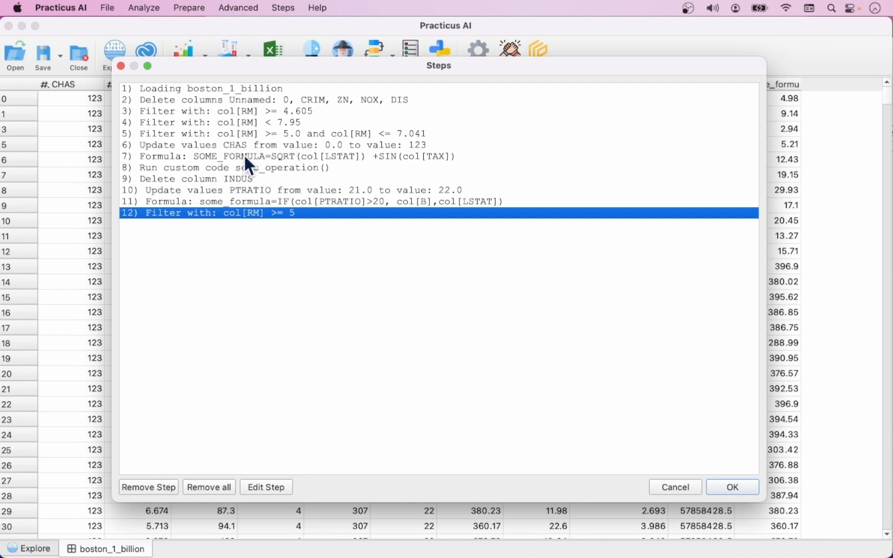
left_click(246, 190)
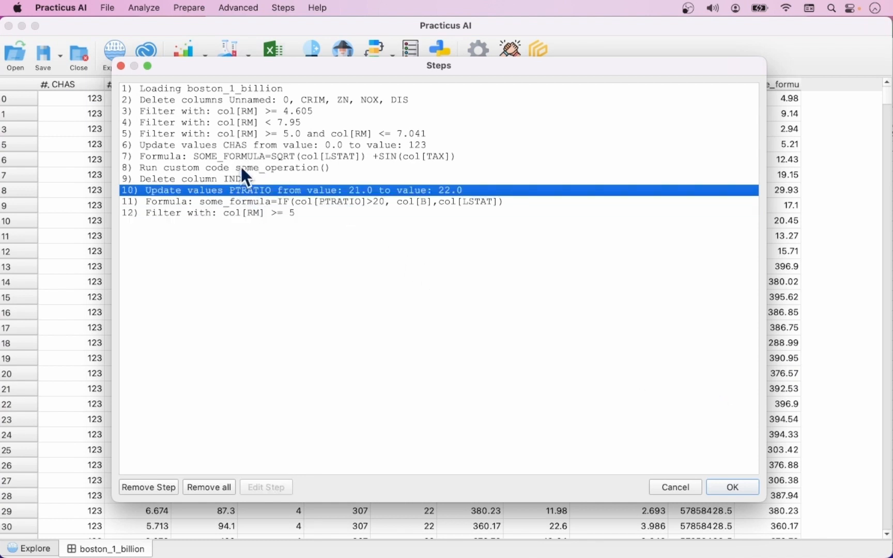
left_click(241, 168)
left_click(258, 484)
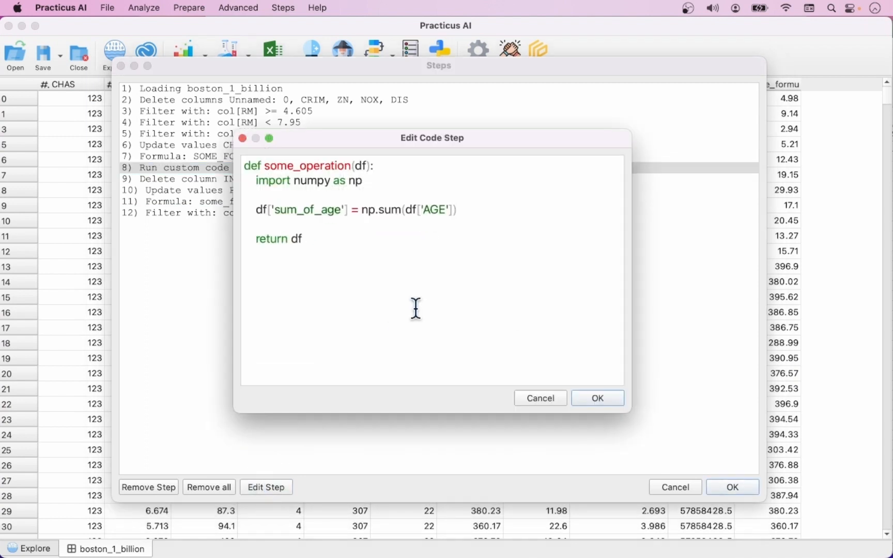
left_click(476, 212)
type("+ 1000")
left_click(603, 397)
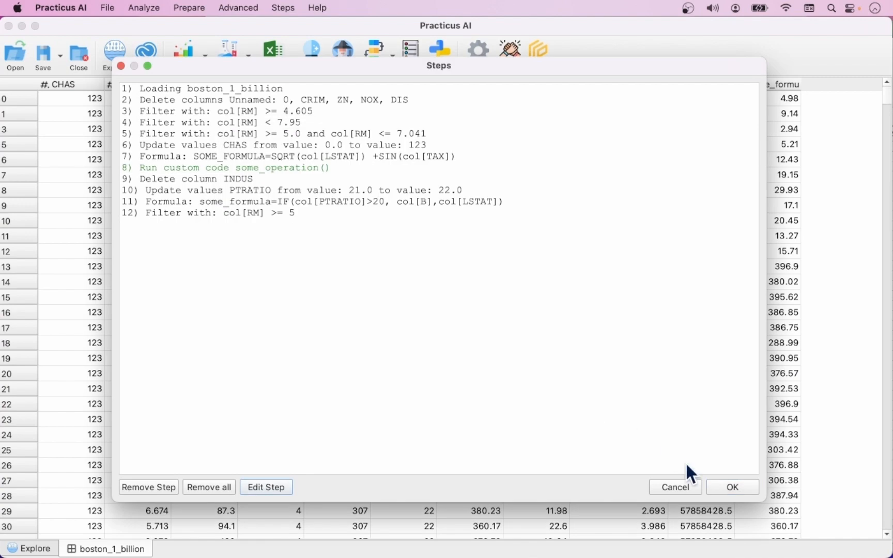
left_click(736, 488)
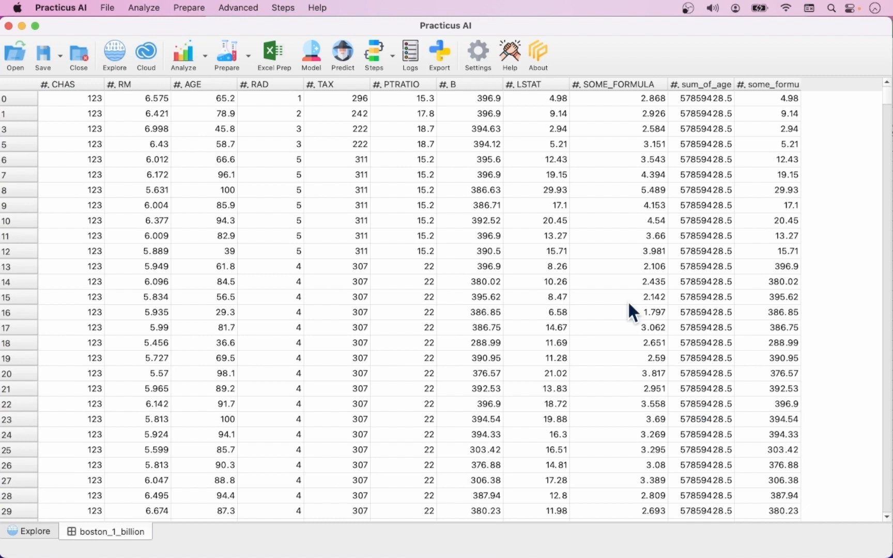
- Undo the most recent data prep steps, including the some_formula column, and redo them
left_click(283, 7)
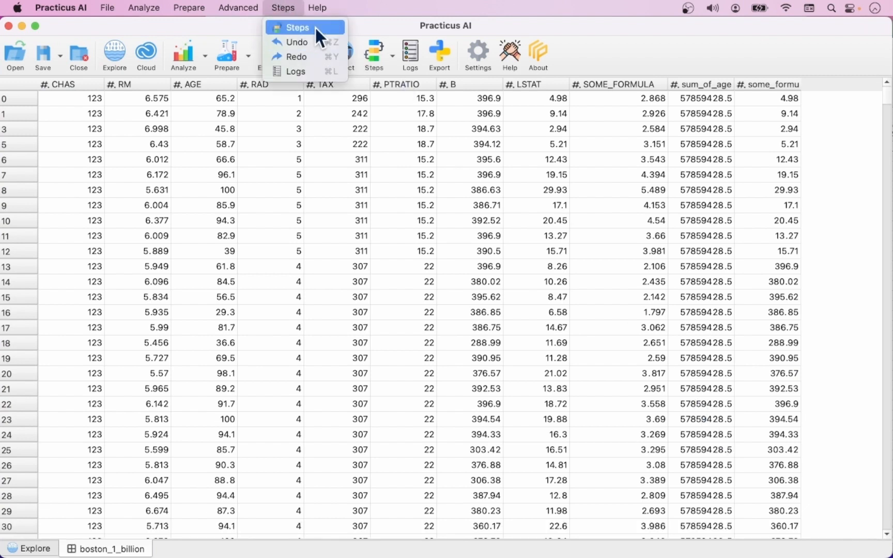
left_click(315, 28)
key("super+z")
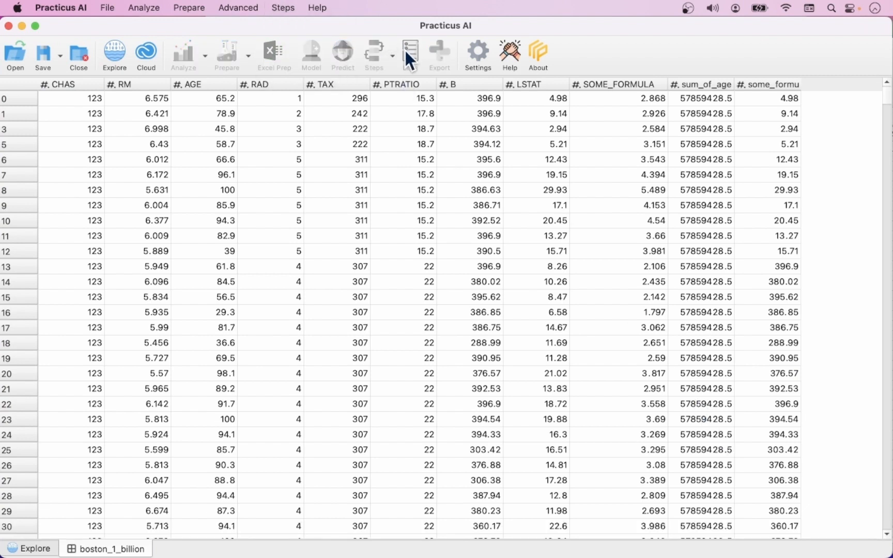
key("super+z")
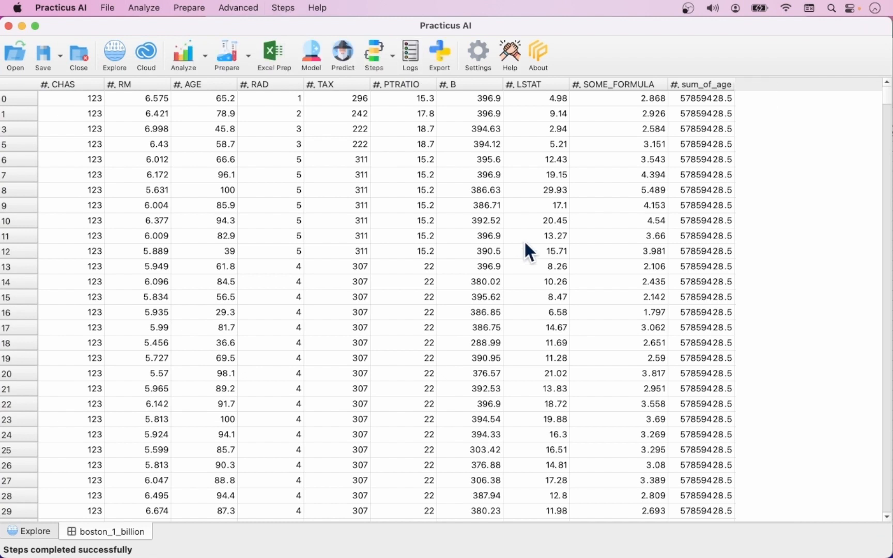
key("super+z")
key("super+shift+z")
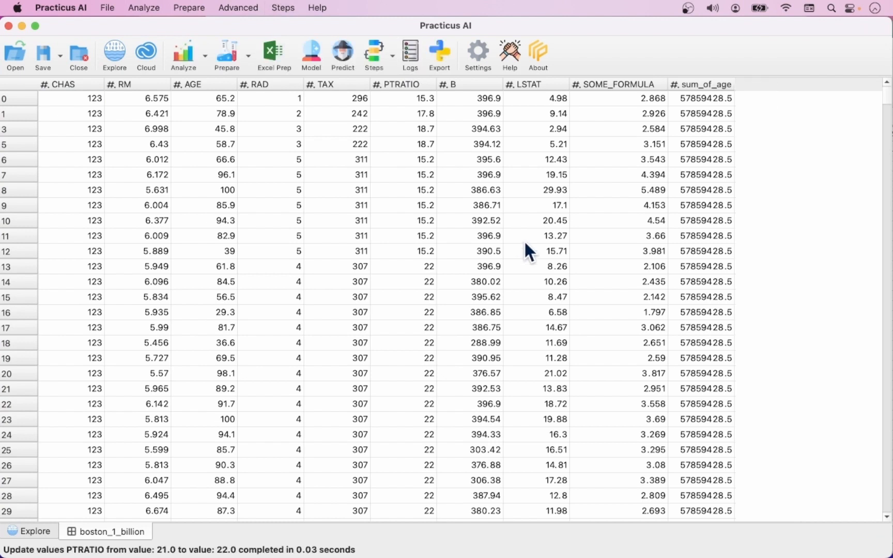
key("super+shift+z")
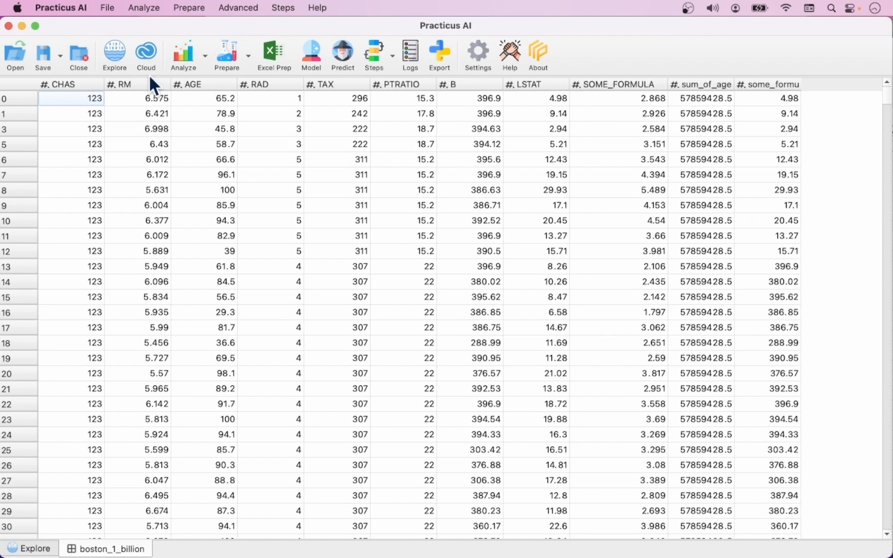
- Open the worksheet's save options, choose Export Data, and review the available output data destinations without selecting one
left_click(41, 60)
left_click(316, 236)
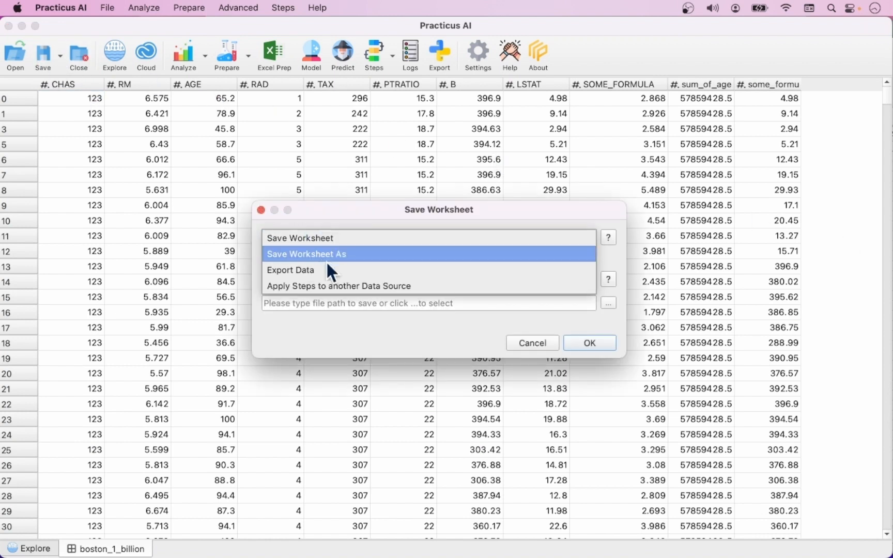
left_click(329, 271)
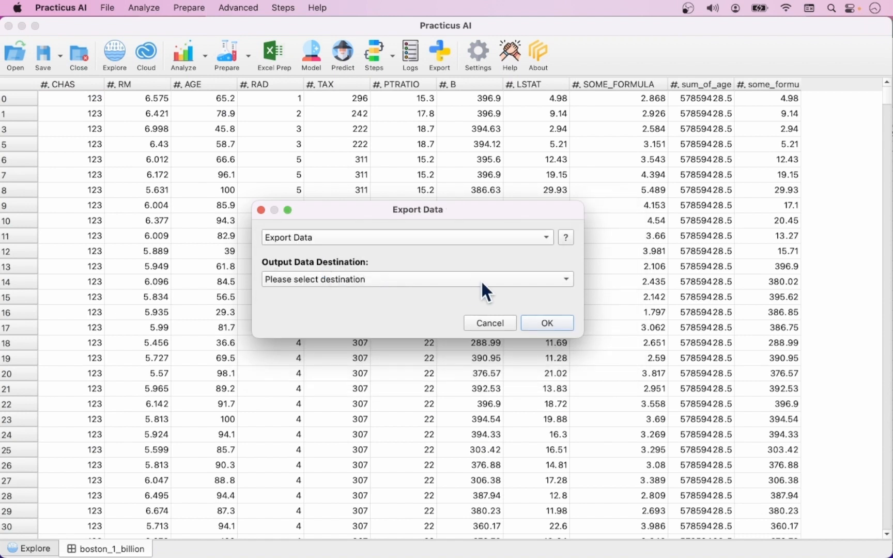
left_click(530, 280)
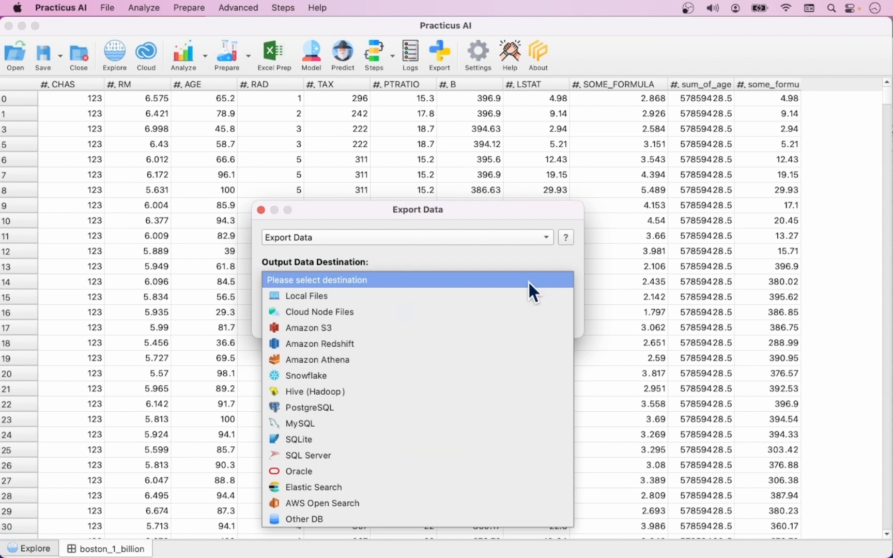
key("Down")
left_click(406, 247)
- Choose Apply Steps to another Data Source and review its input data sources and output destinations without selecting any
left_click(339, 239)
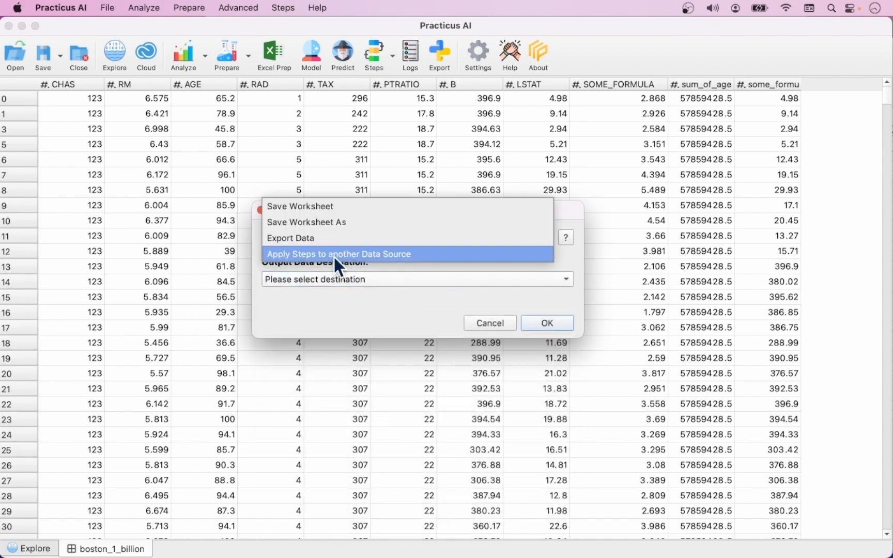
left_click(335, 254)
left_click(536, 275)
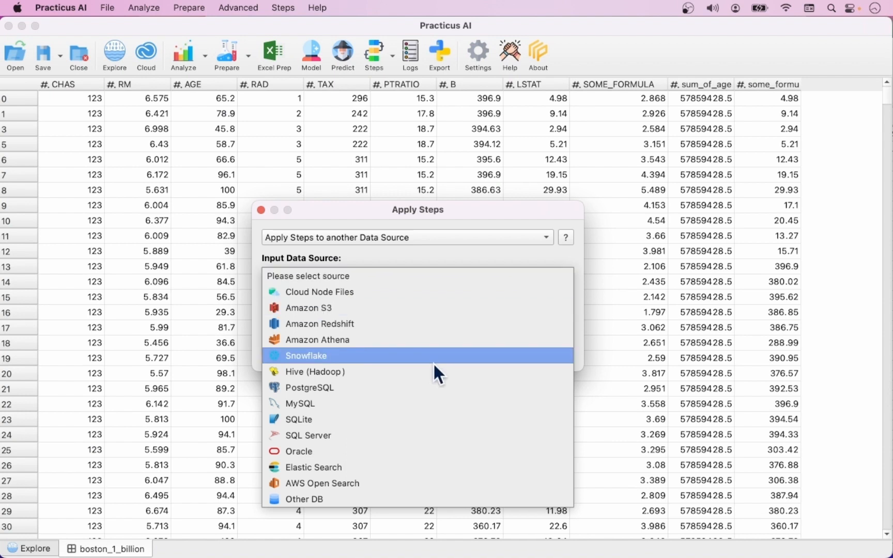
left_click(440, 276)
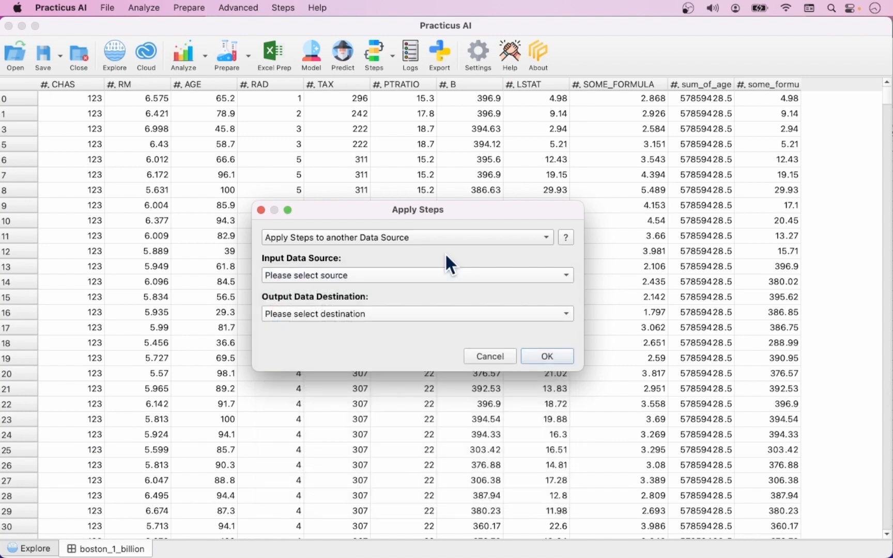
left_click(525, 314)
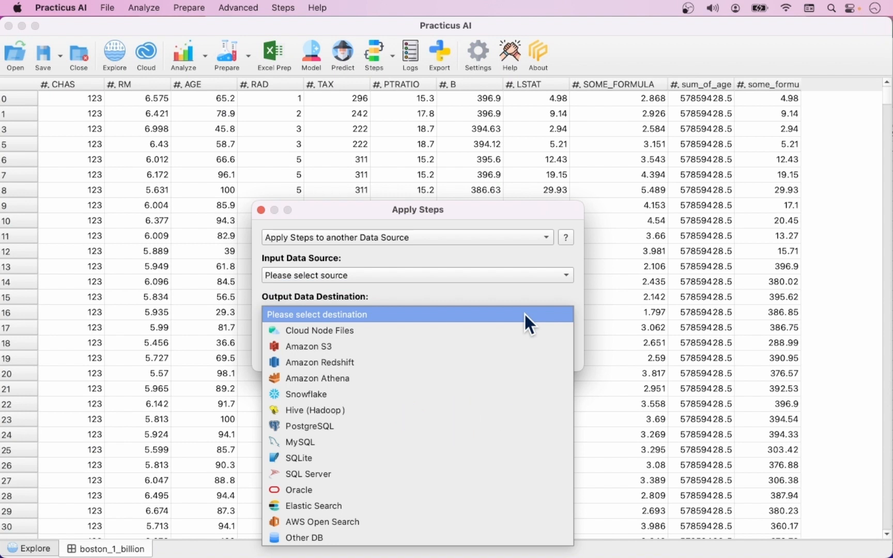
left_click(470, 251)
- Set the save operation to Save Worksheet
left_click(472, 237)
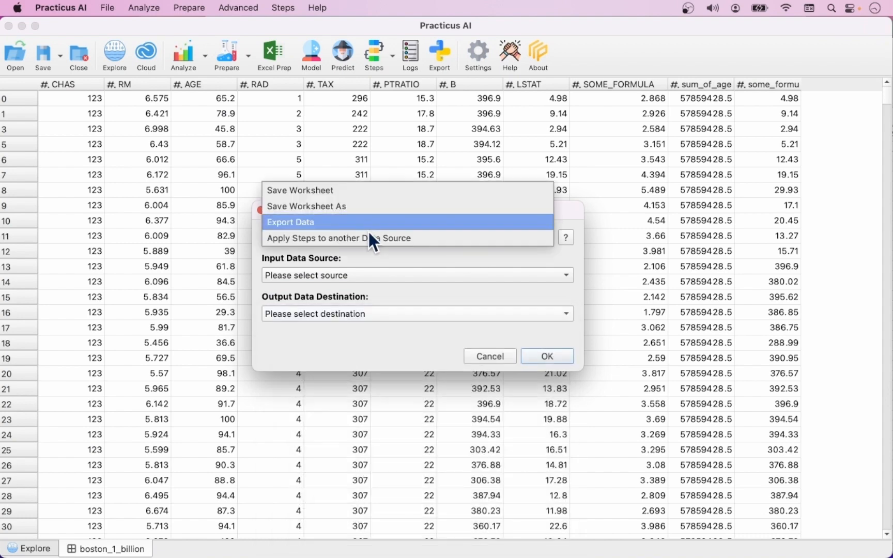
left_click(321, 192)
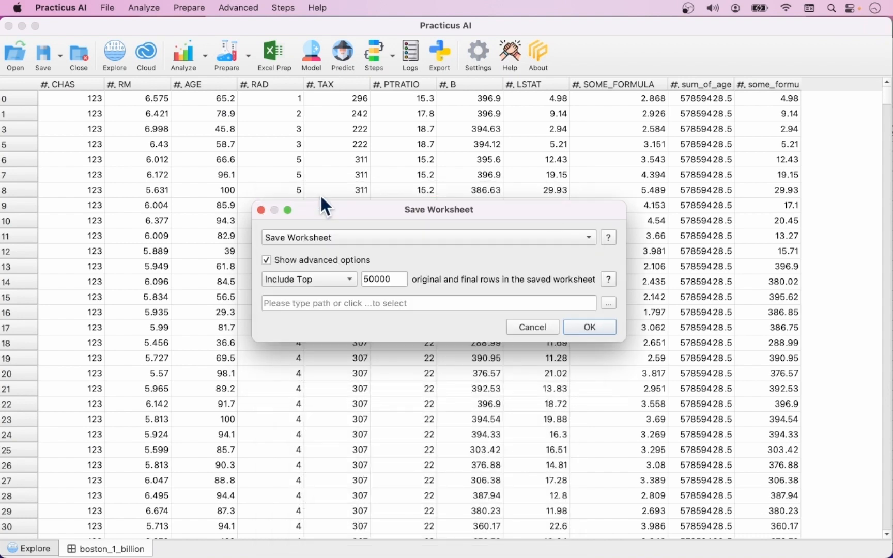